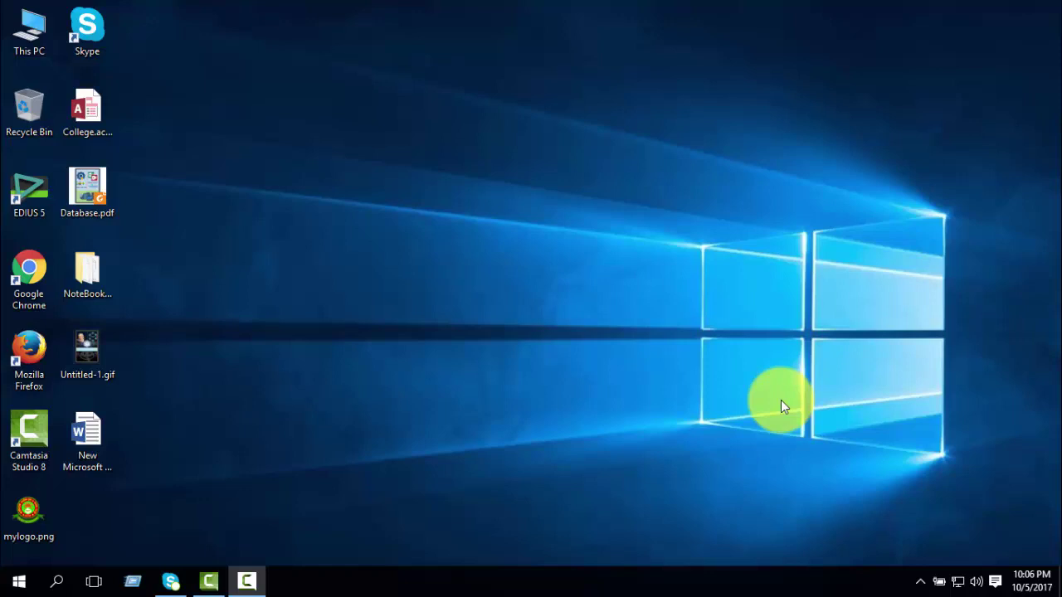
Open College.accdb and its Student and Result tables, ending on the Student datasheet.
double_click(88, 111)
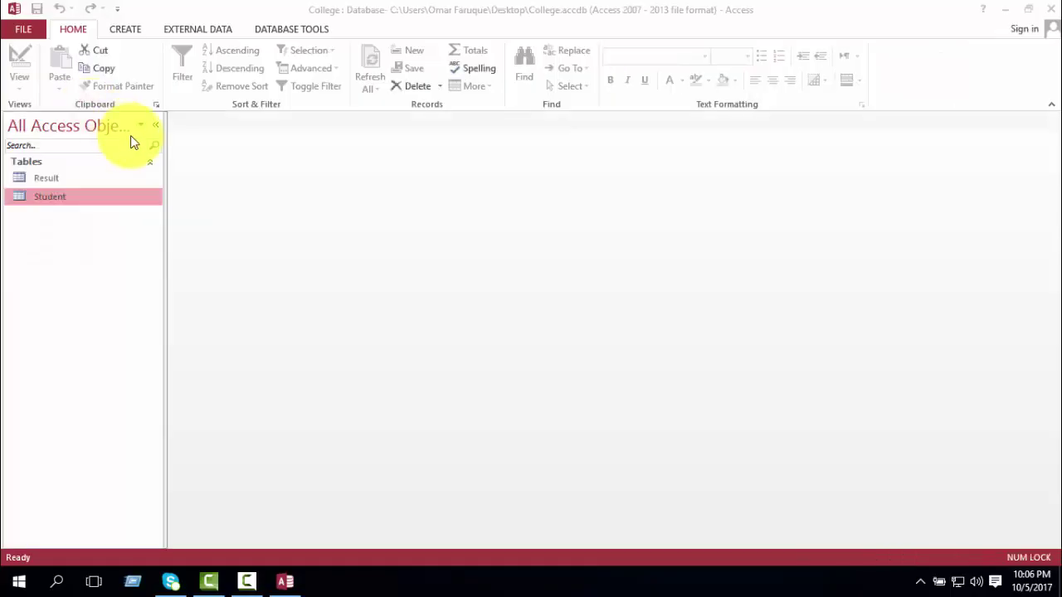
double_click(51, 199)
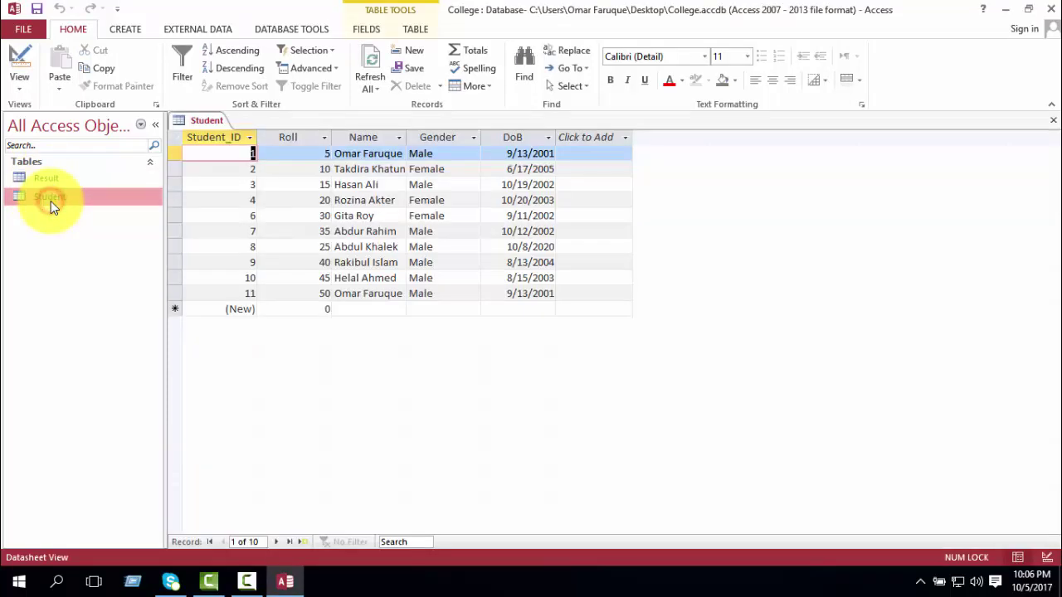
double_click(38, 178)
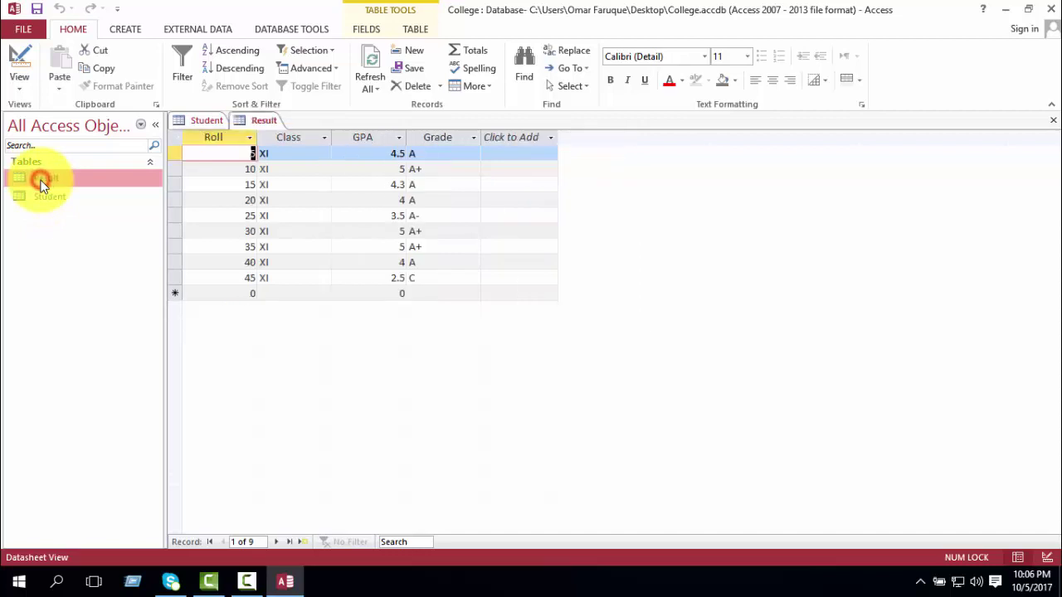
left_click(52, 201)
double_click(52, 201)
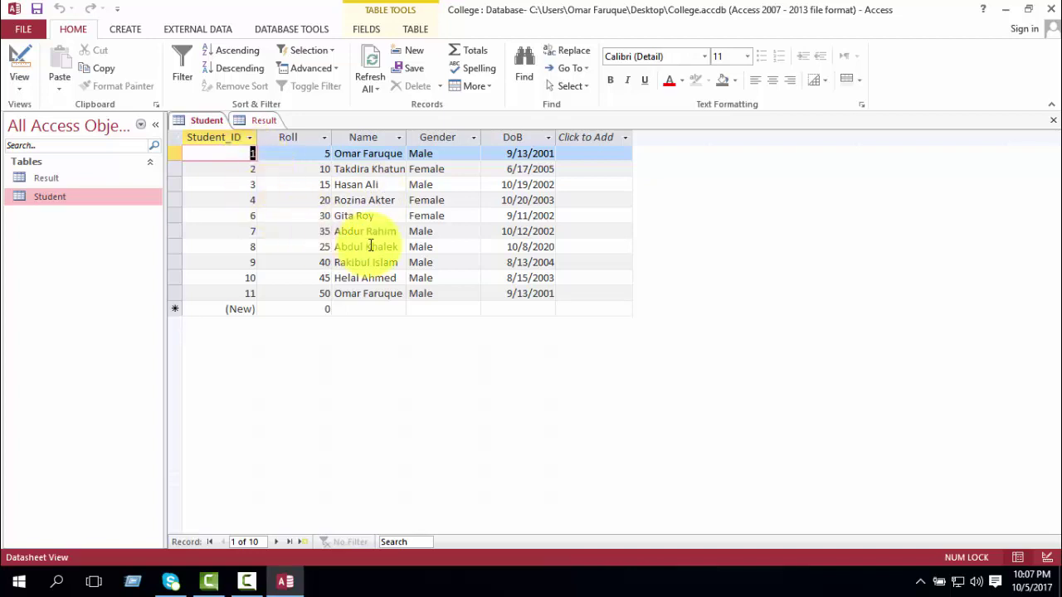
double_click(400, 153)
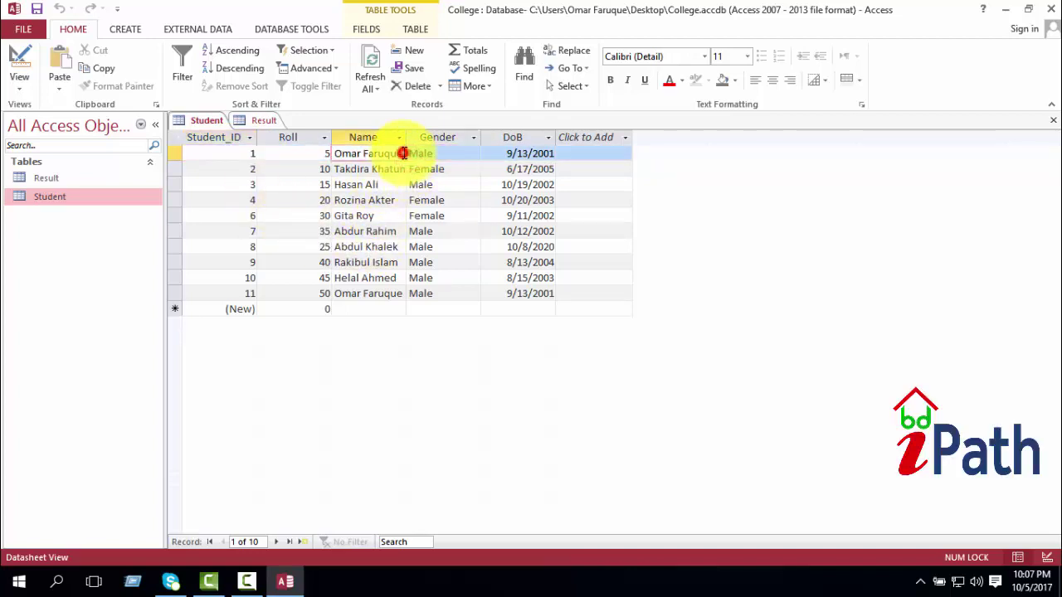
left_click(370, 168)
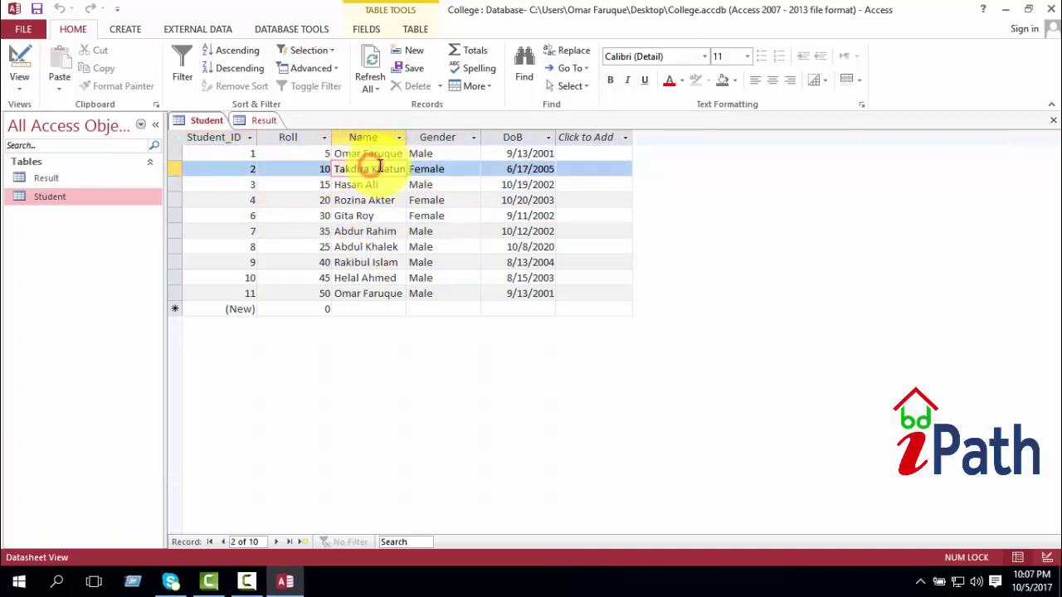
left_click_drag(401, 155, 335, 154)
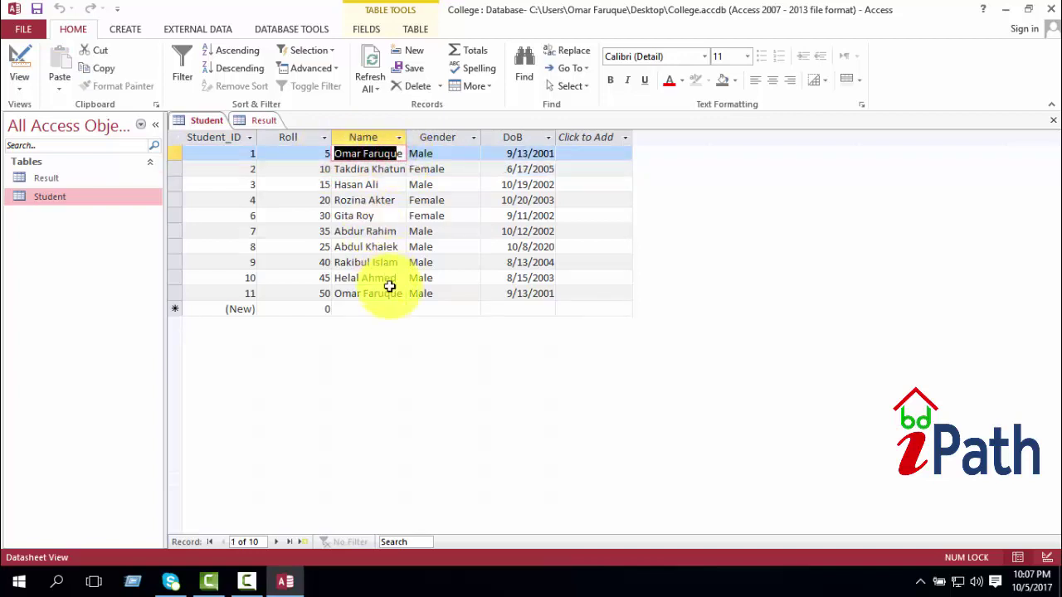
left_click_drag(400, 294, 332, 295)
key("shift+space")
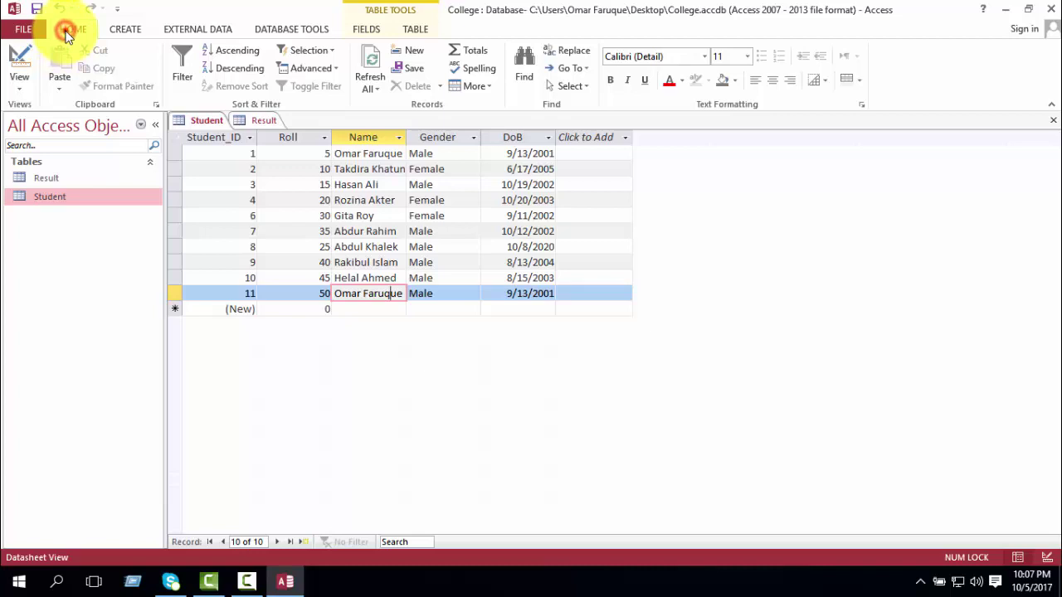
Search the Student names for a student's first name; Access reports it was not found.
left_click(525, 64)
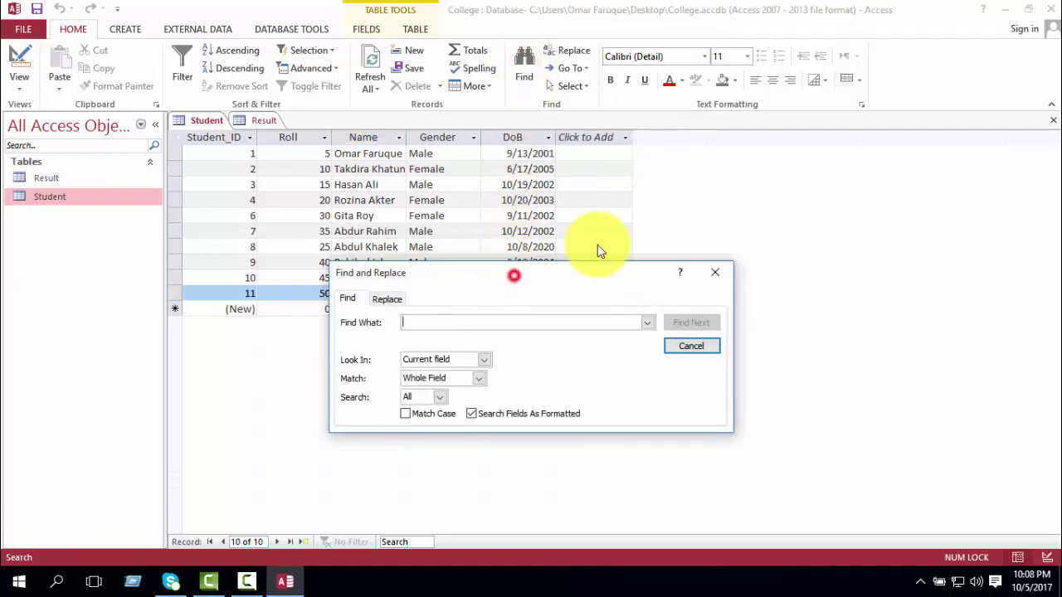
left_click_drag(515, 275, 612, 146)
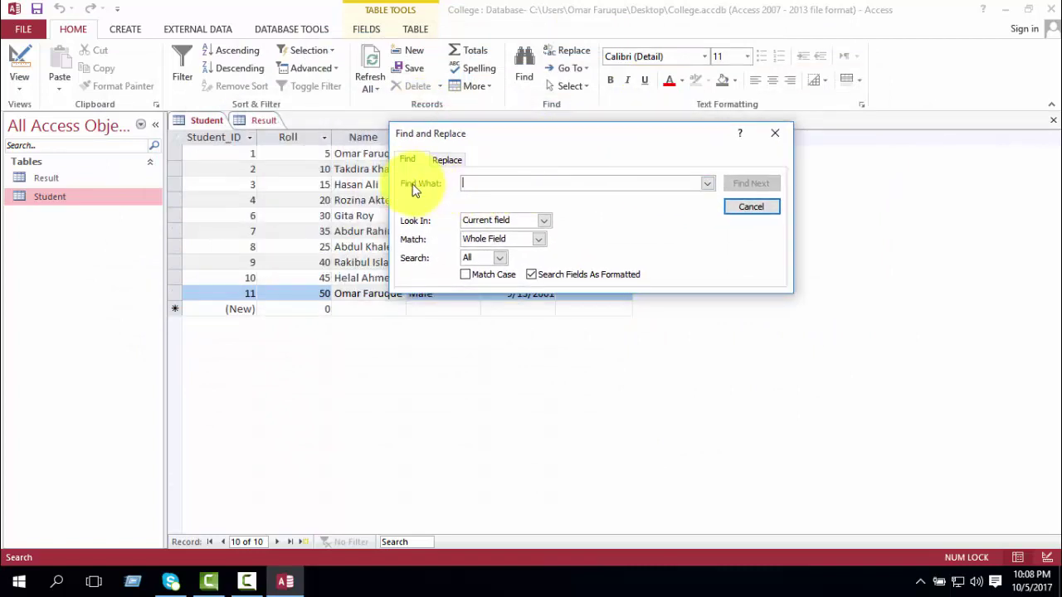
left_click(487, 187)
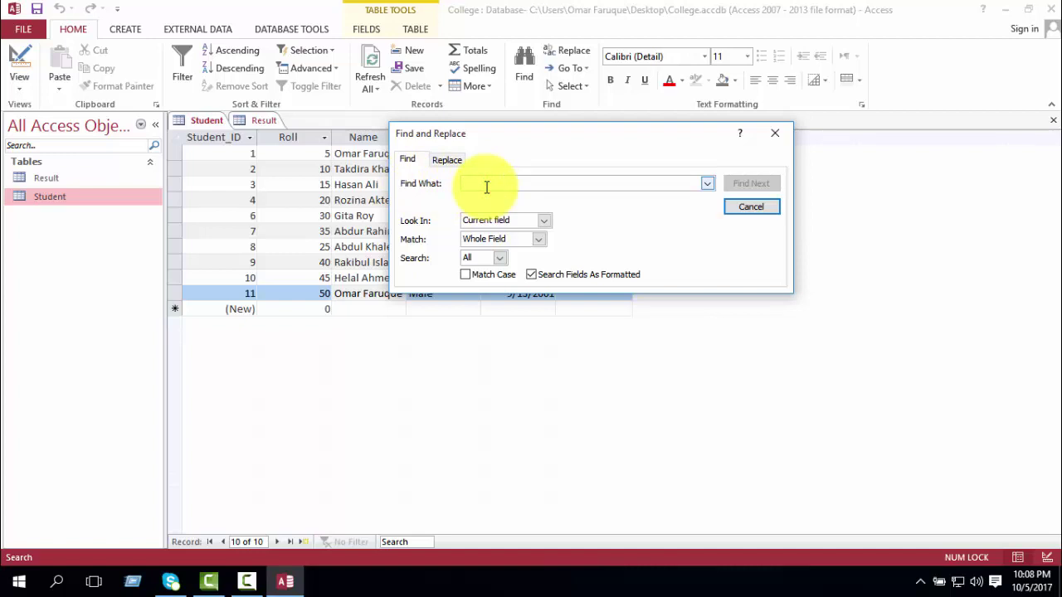
type("Omar")
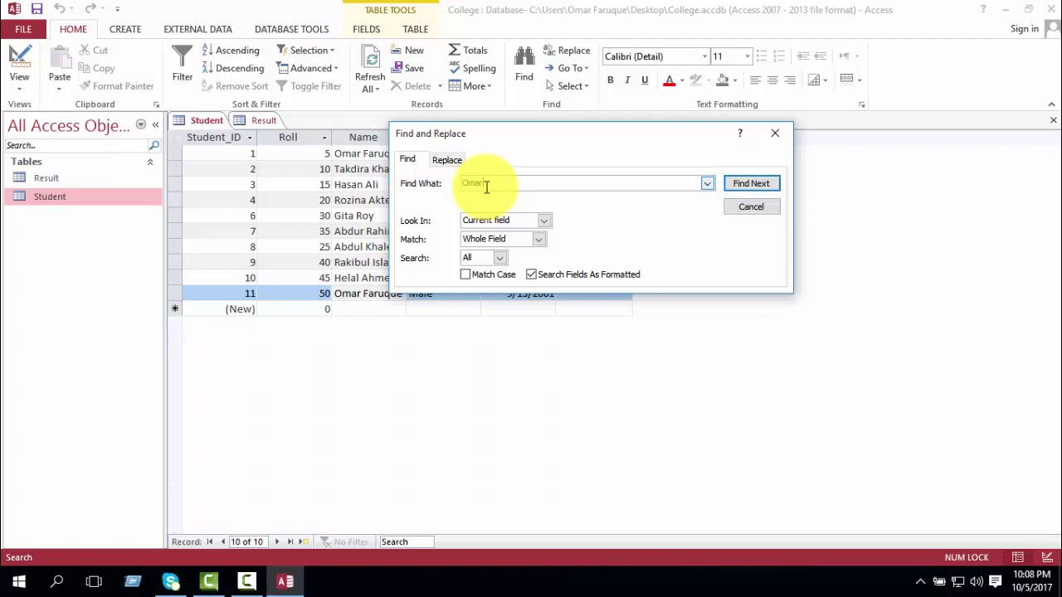
left_click(758, 188)
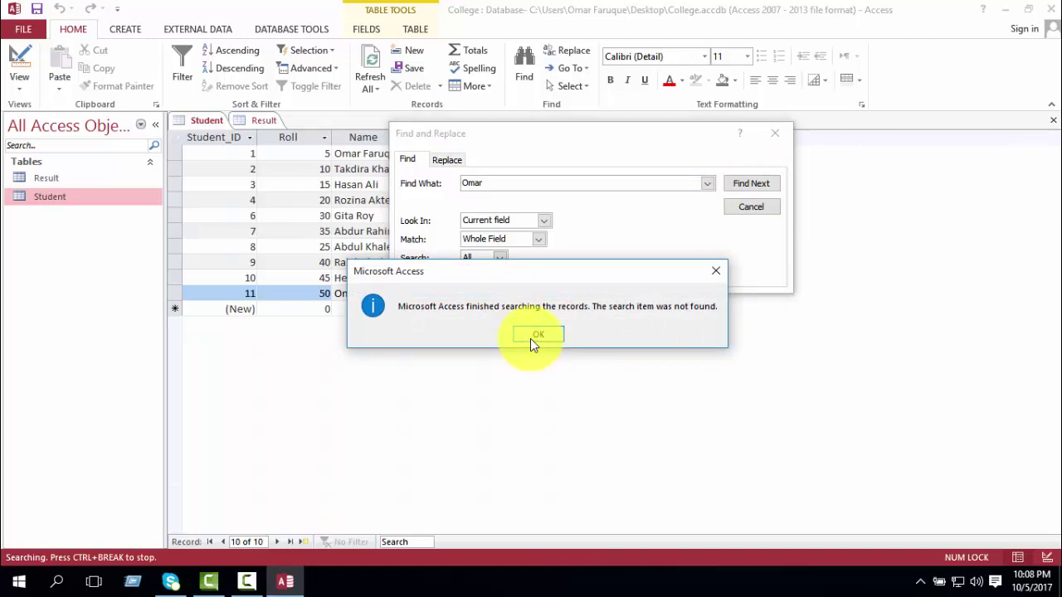
left_click(533, 337)
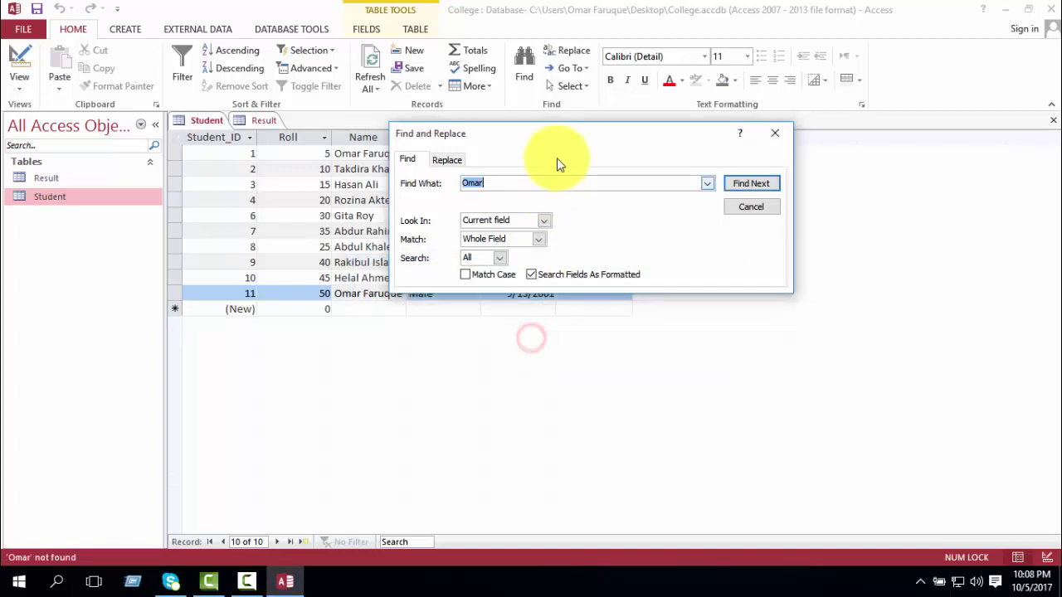
Run the whole-field first-name search from the last student's Name cell; nothing is found.
left_click_drag(568, 137, 765, 120)
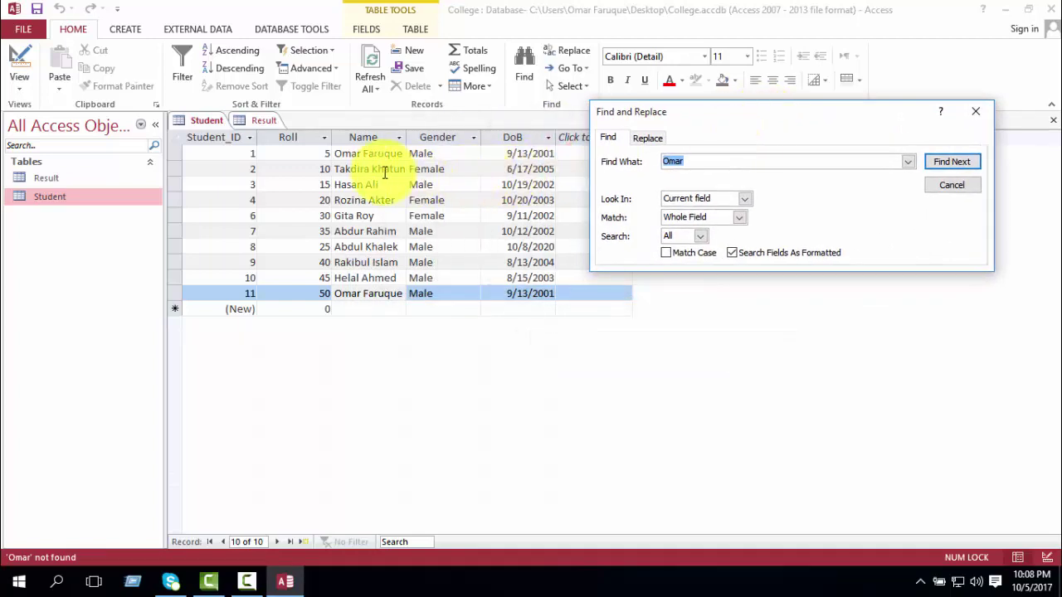
left_click(360, 157)
double_click(360, 158)
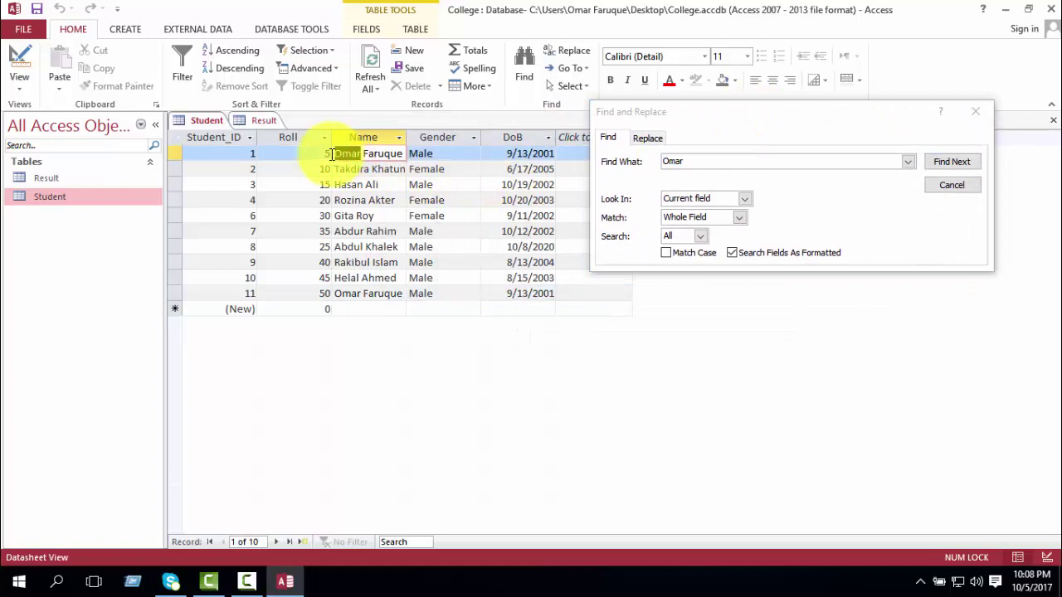
left_click(356, 296)
double_click(348, 294)
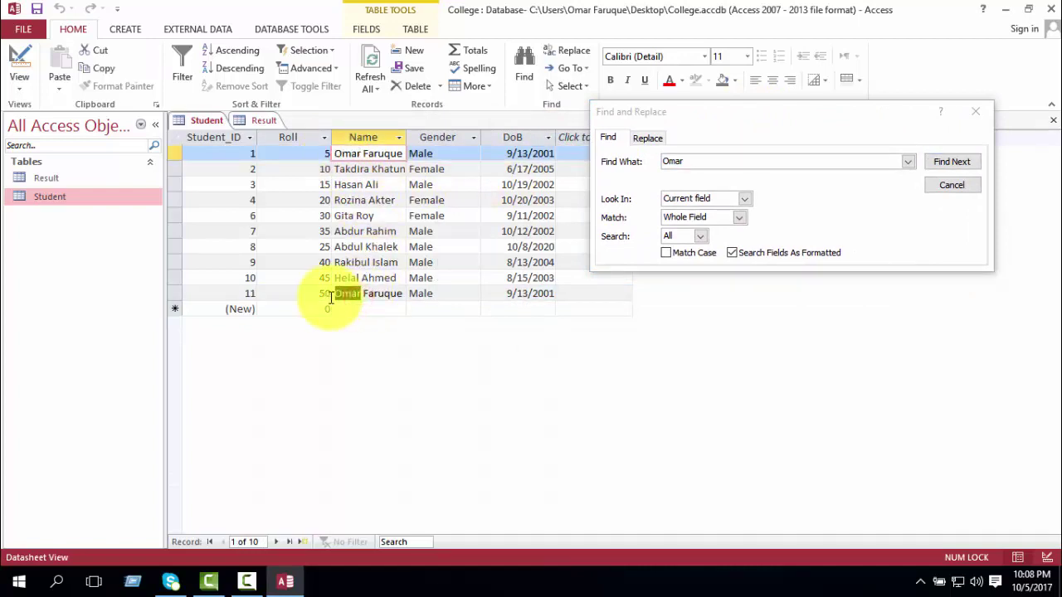
left_click(952, 163)
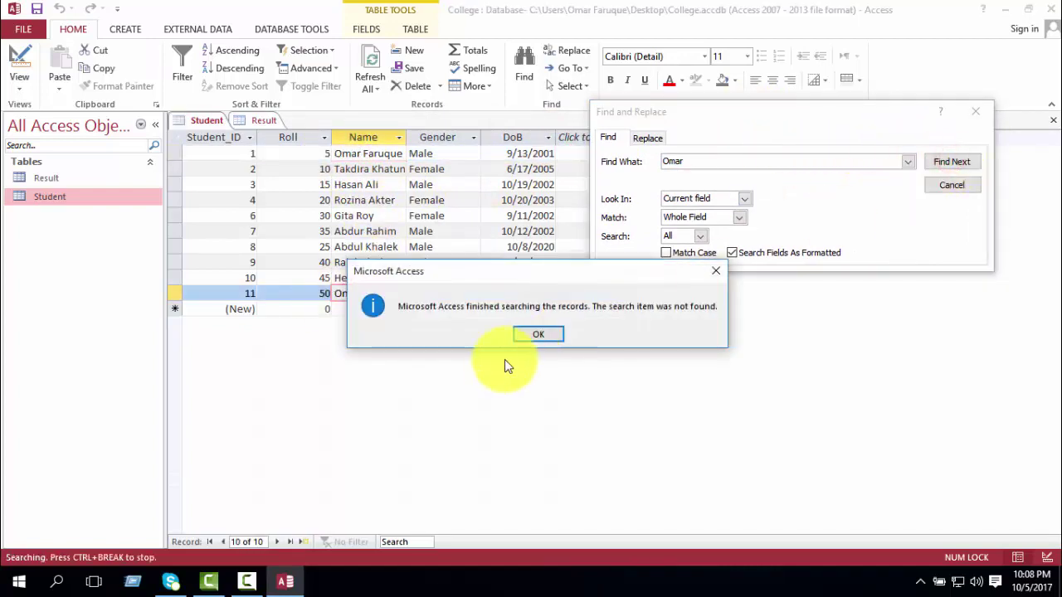
left_click(535, 334)
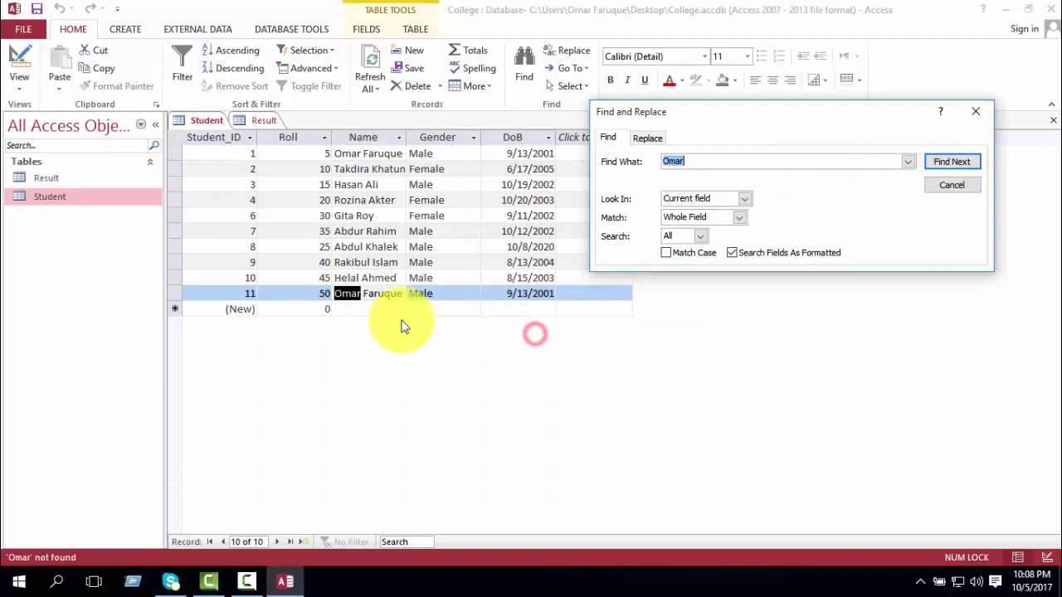
Repeat the whole-field first-name search from the last and first records, again without a match.
left_click(347, 297)
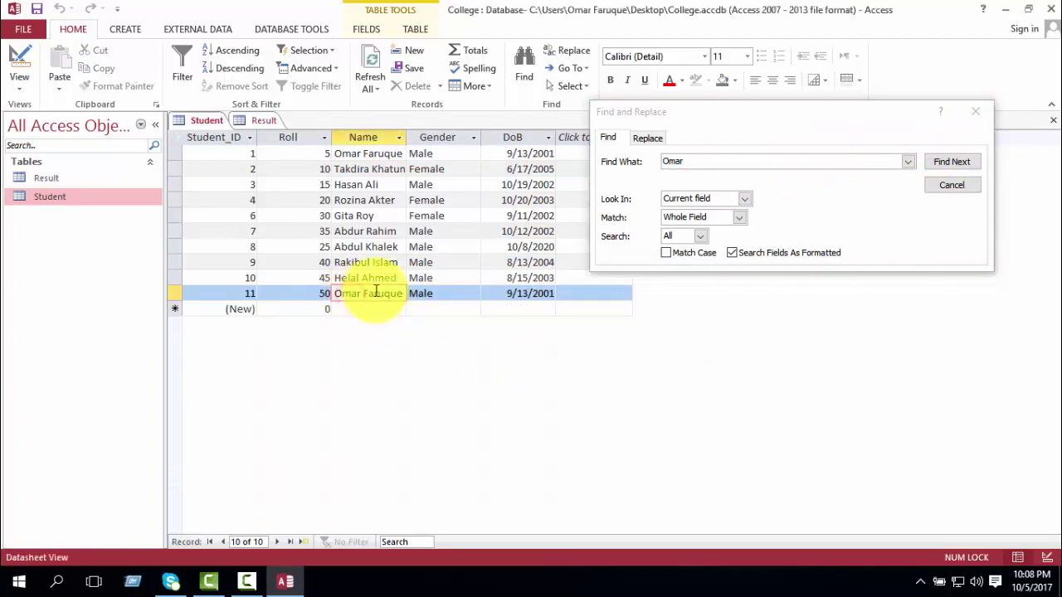
left_click(953, 162)
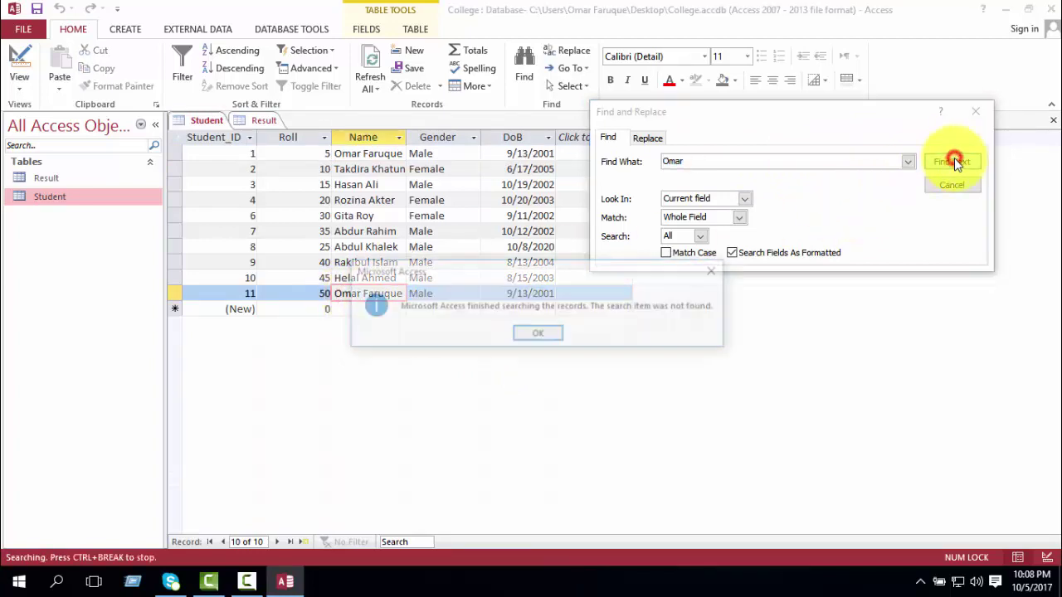
left_click(540, 334)
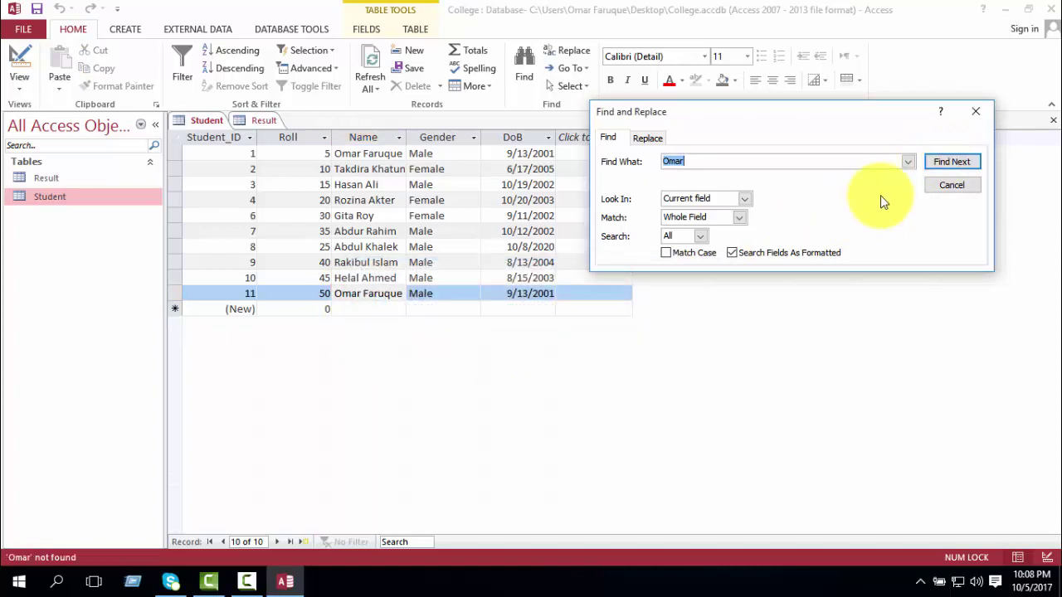
left_click(359, 299)
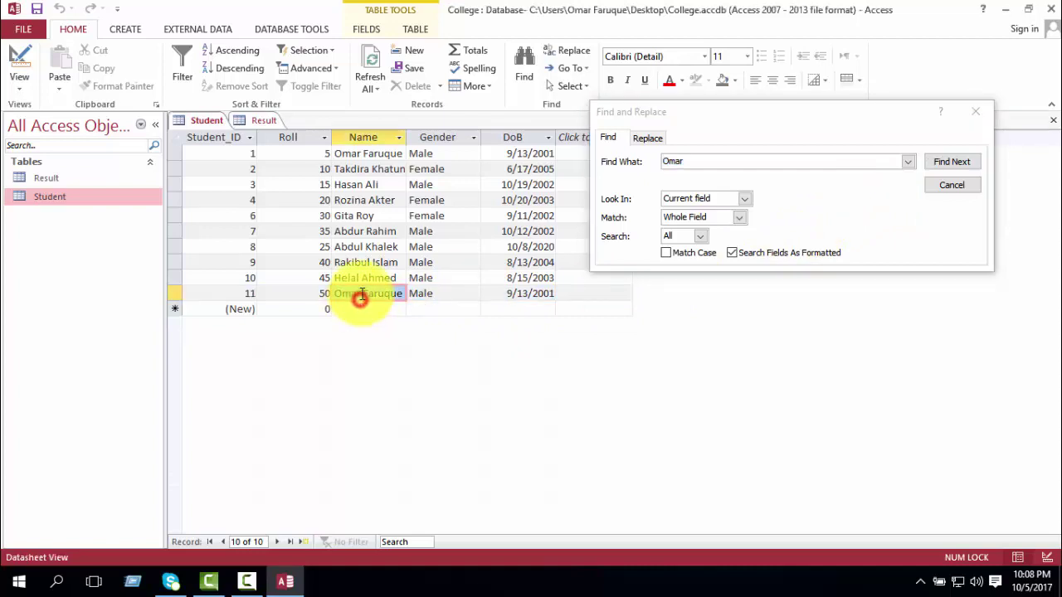
left_click(219, 153)
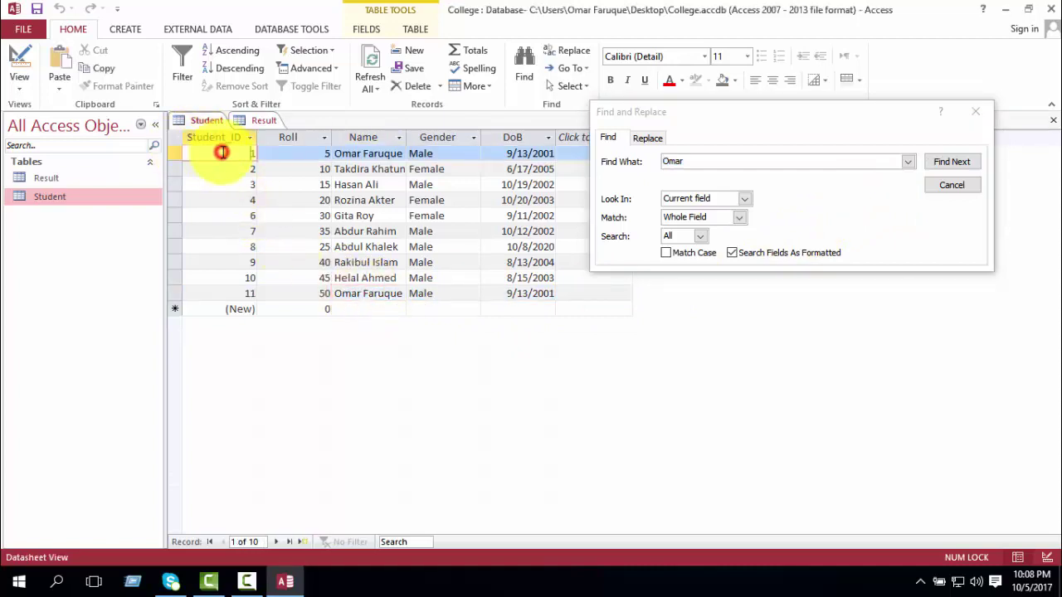
left_click(946, 164)
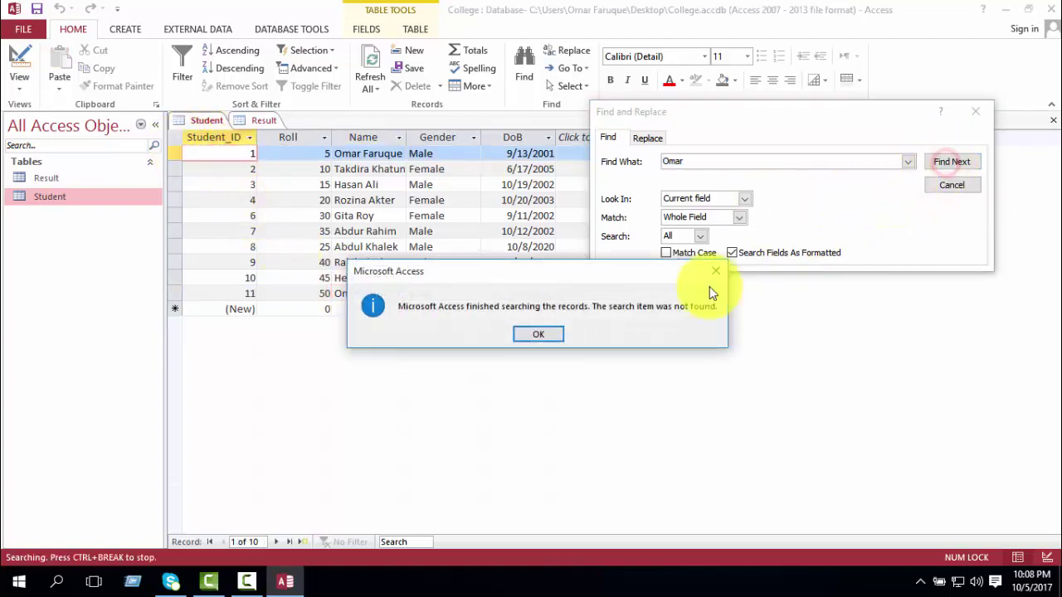
left_click(531, 336)
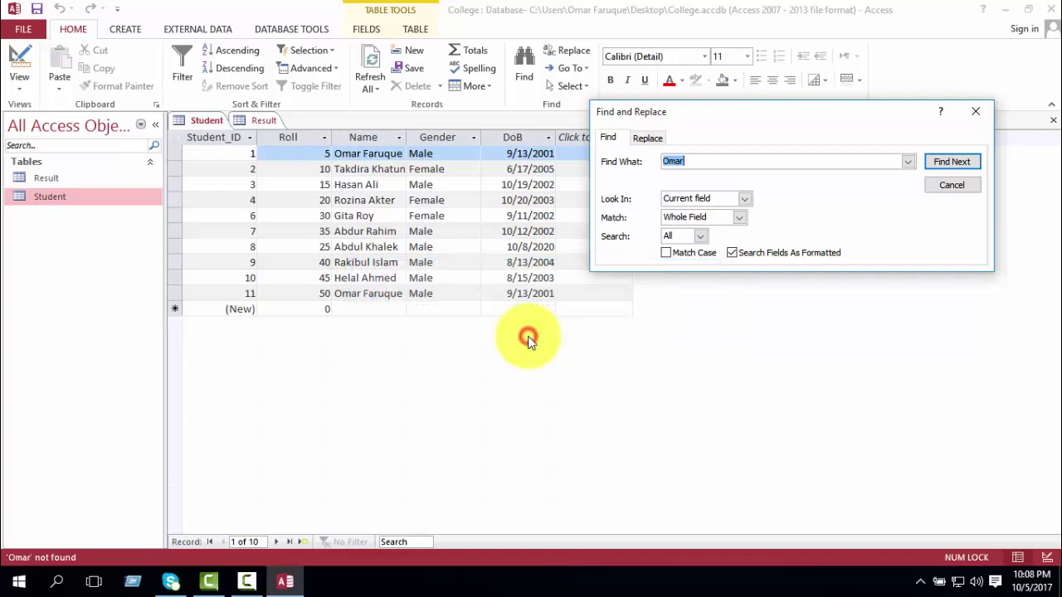
Search the whole Name column for the first name, then select all Student records.
left_click(359, 137)
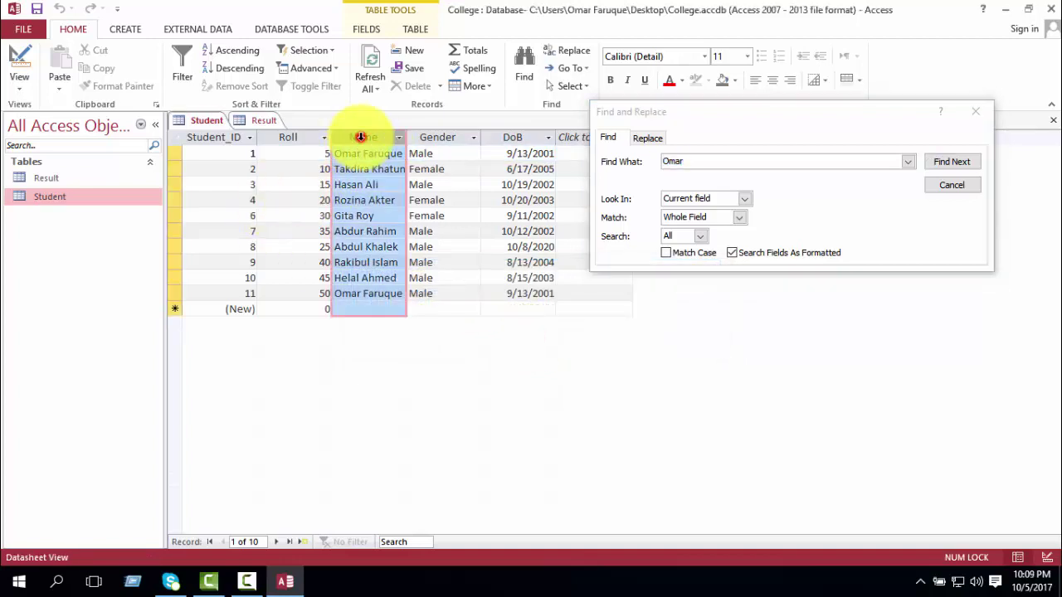
left_click(952, 164)
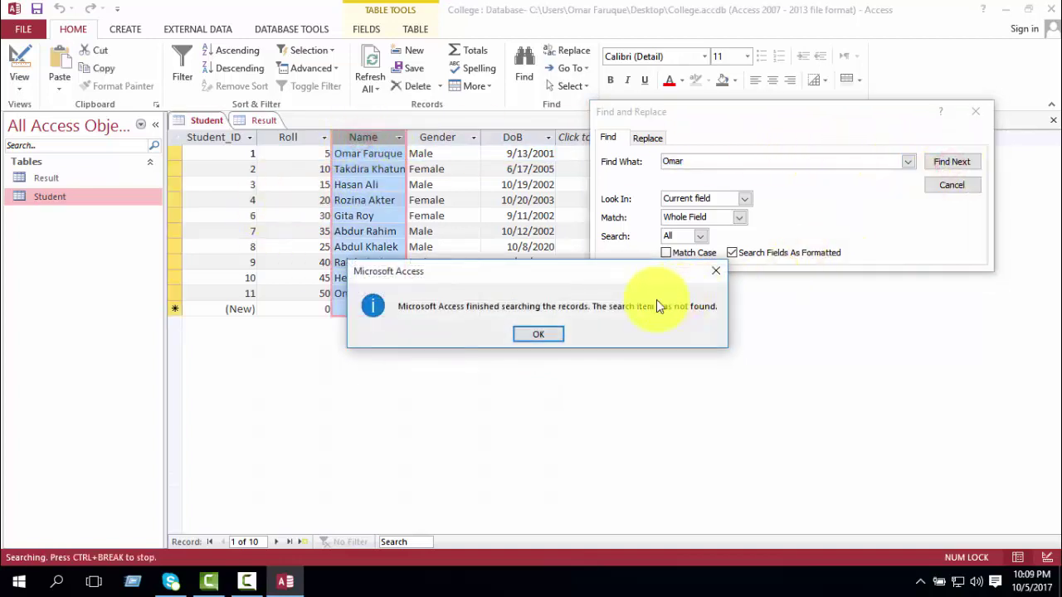
left_click(539, 335)
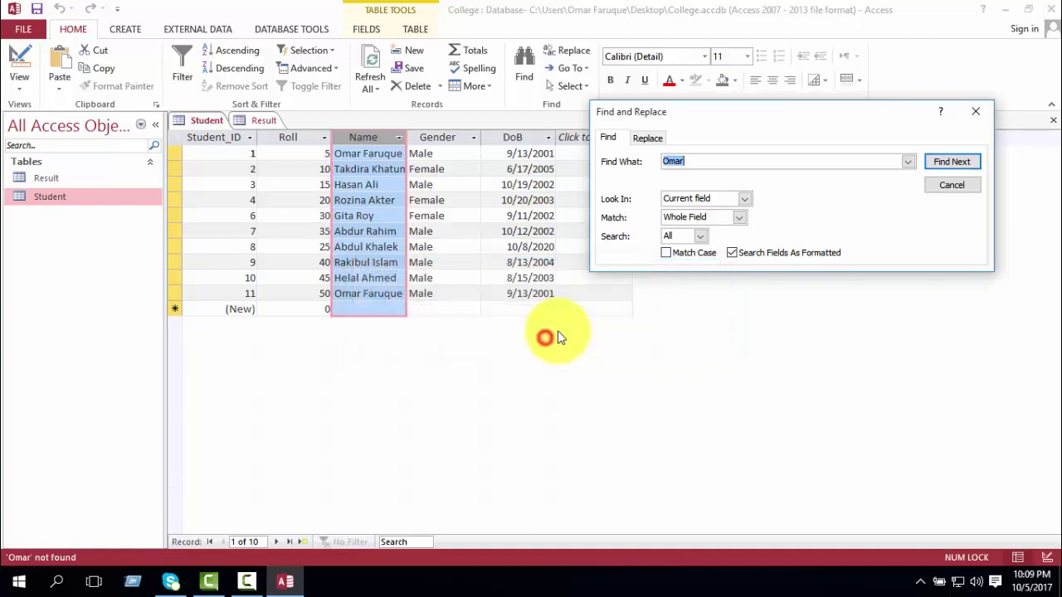
left_click(176, 137)
Search the whole table with Match set to Start of Field, finding records 1 and 11.
left_click(931, 163)
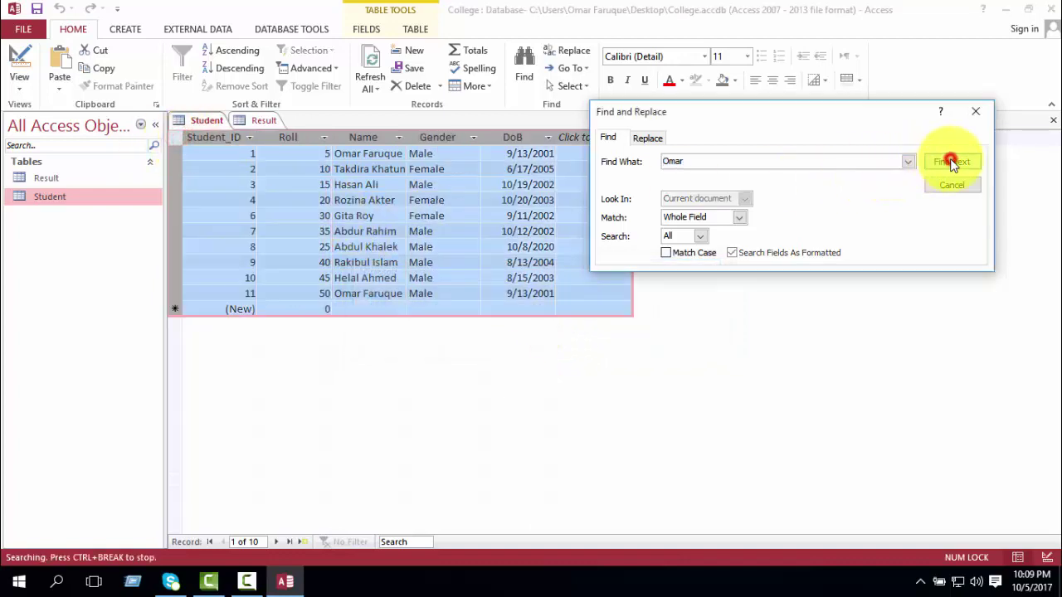
left_click(542, 334)
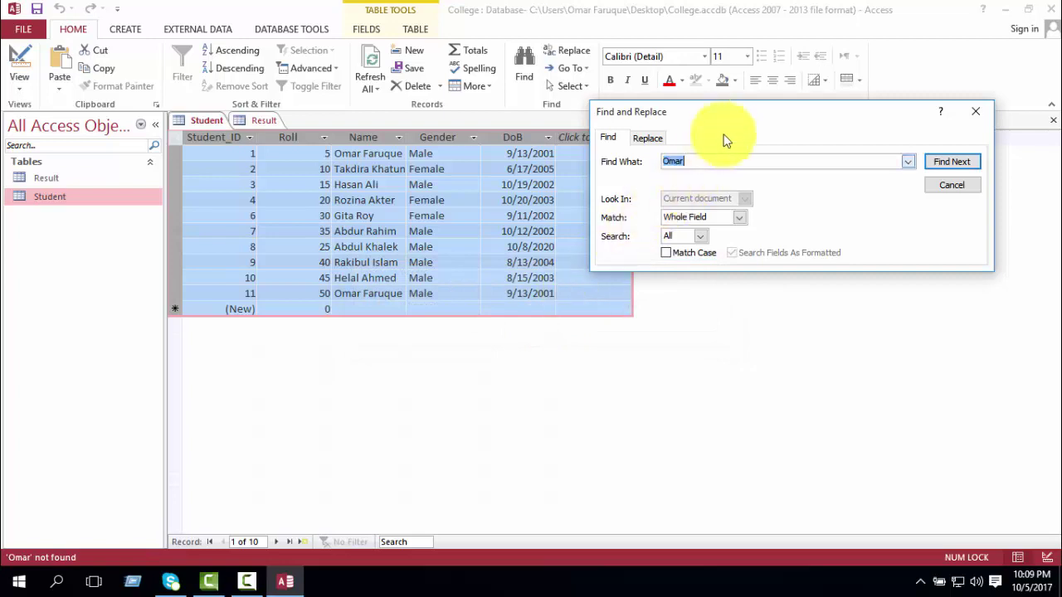
left_click_drag(738, 111, 654, 111)
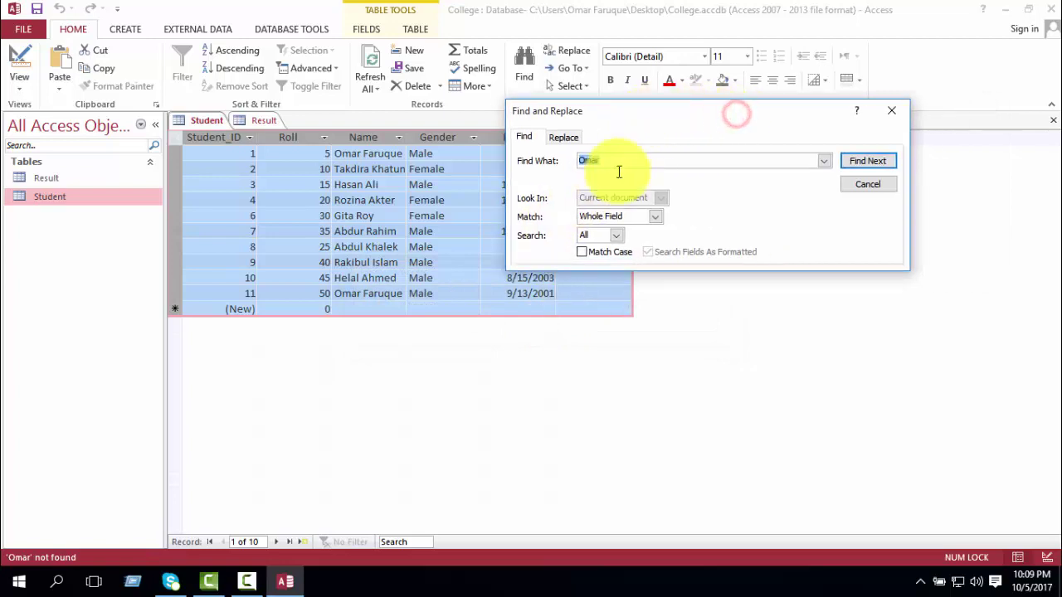
left_click(641, 217)
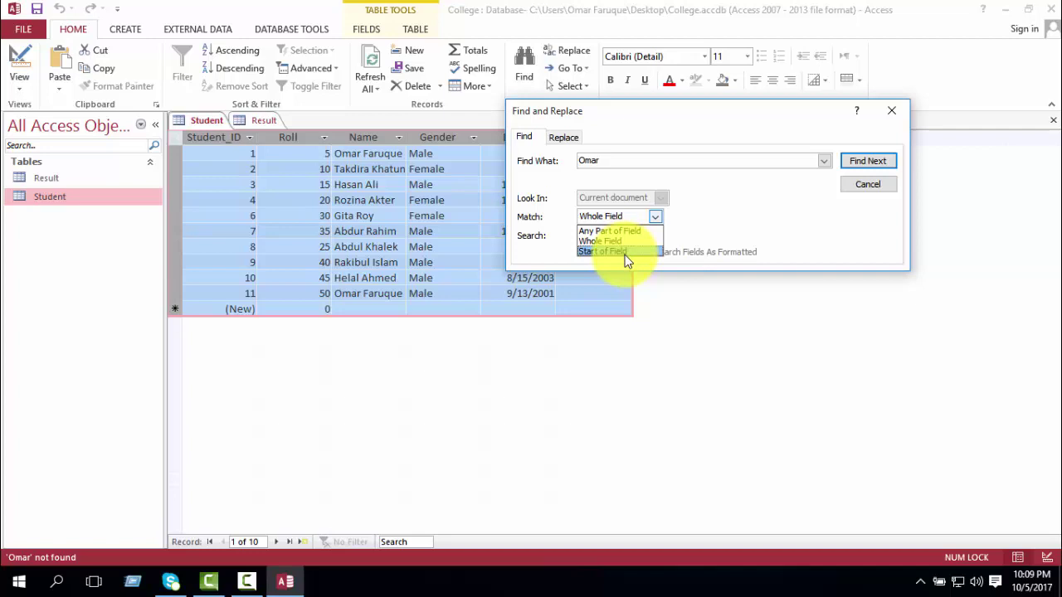
left_click(626, 252)
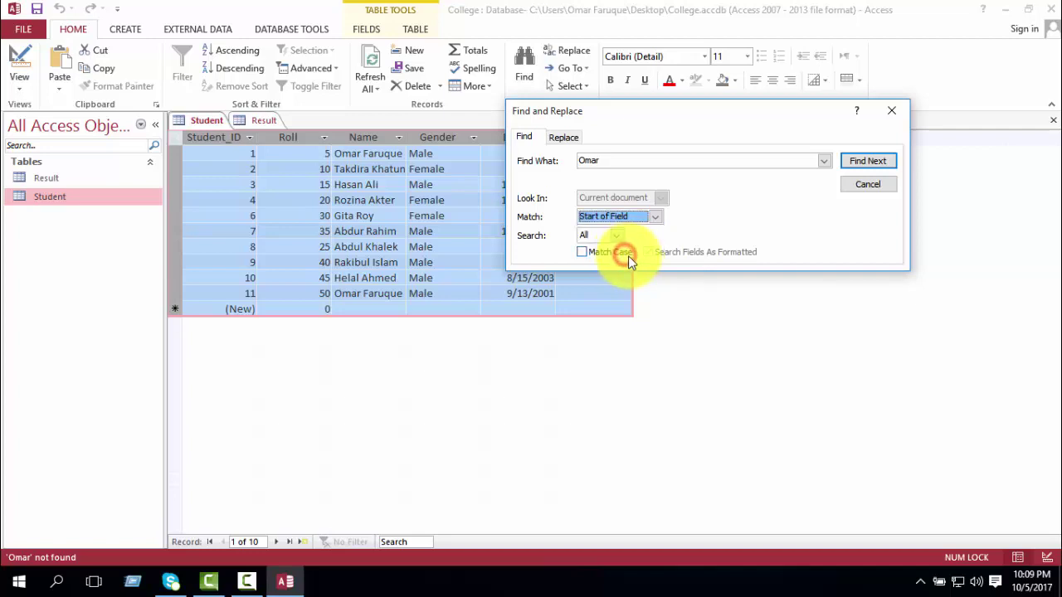
left_click(867, 162)
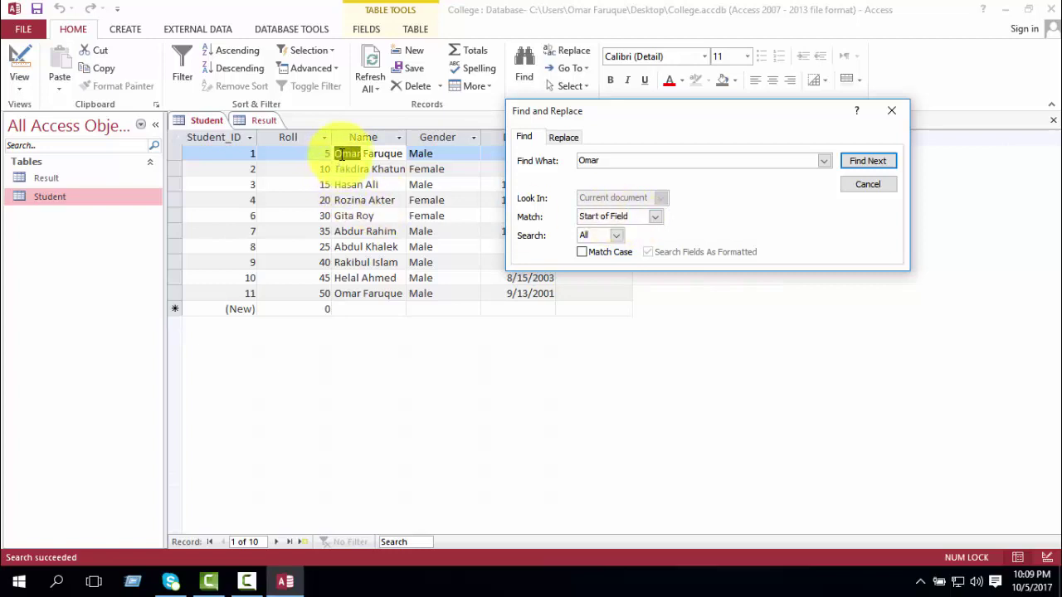
left_click(863, 161)
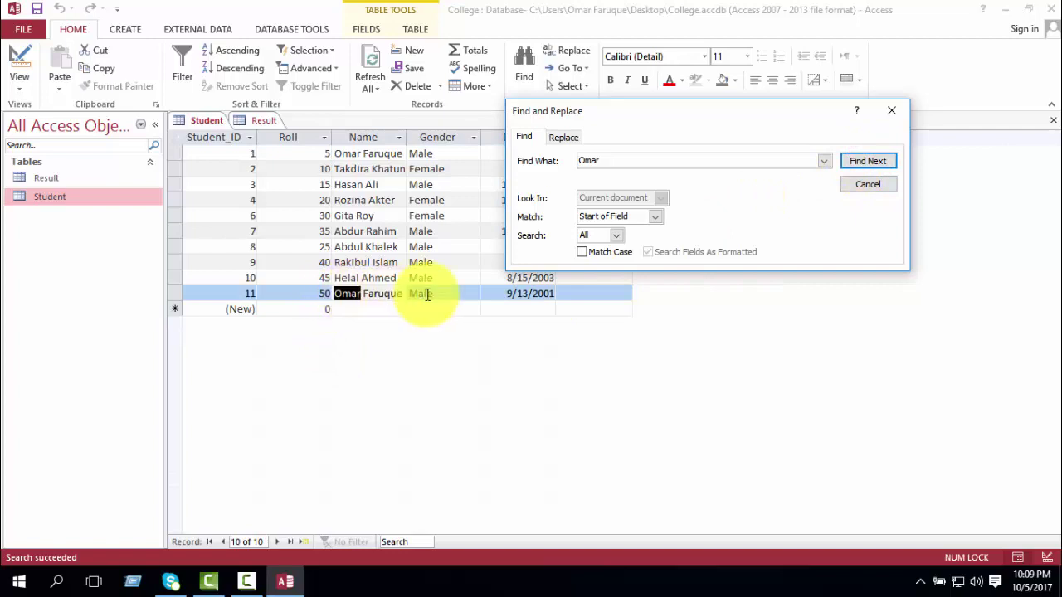
left_click(873, 161)
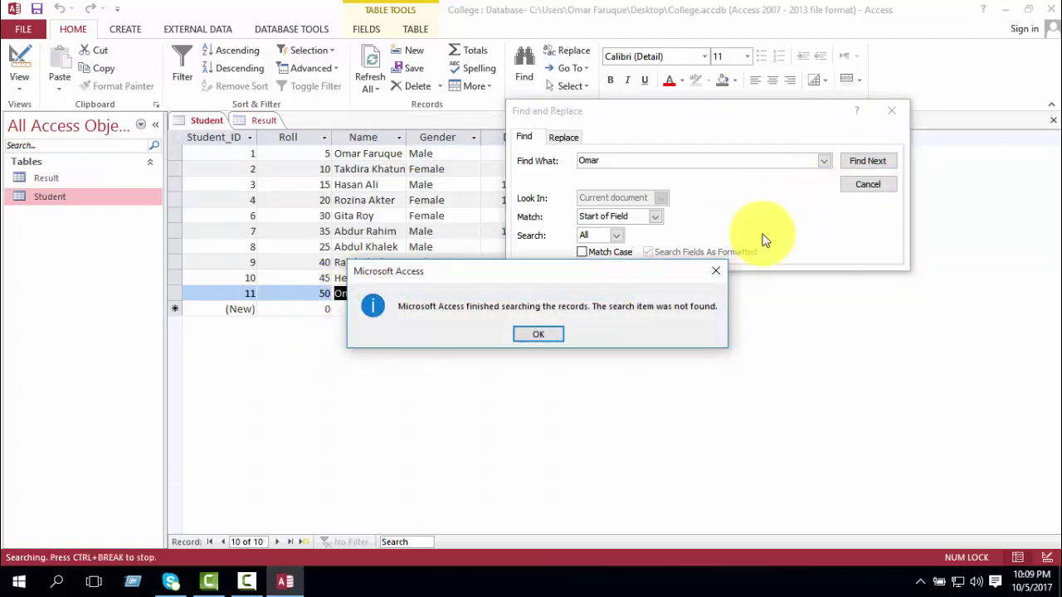
left_click(540, 333)
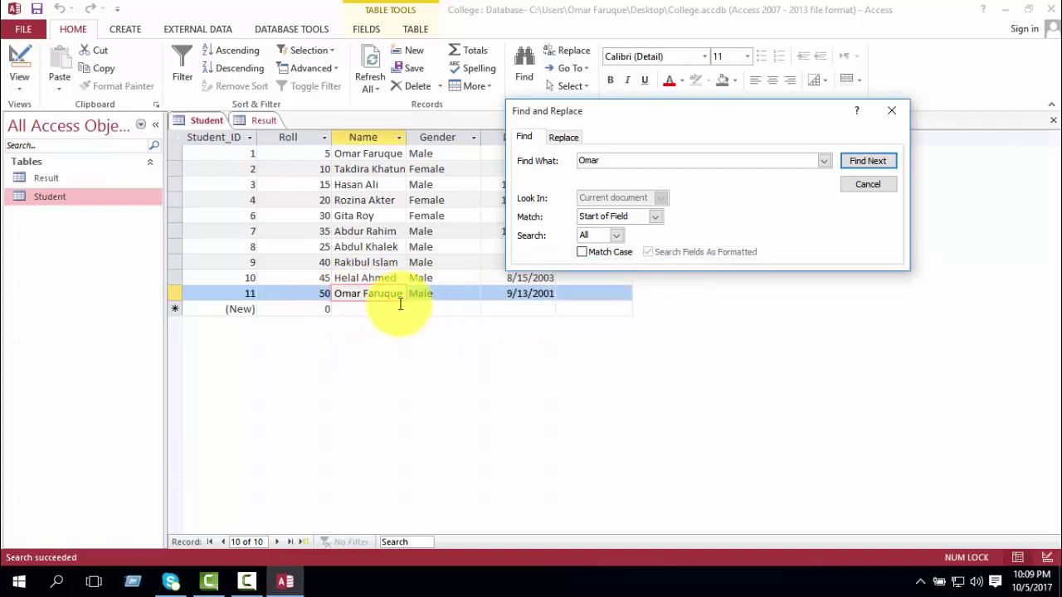
Retry the first-name search with Match set to Any Part of Field.
left_click(770, 217)
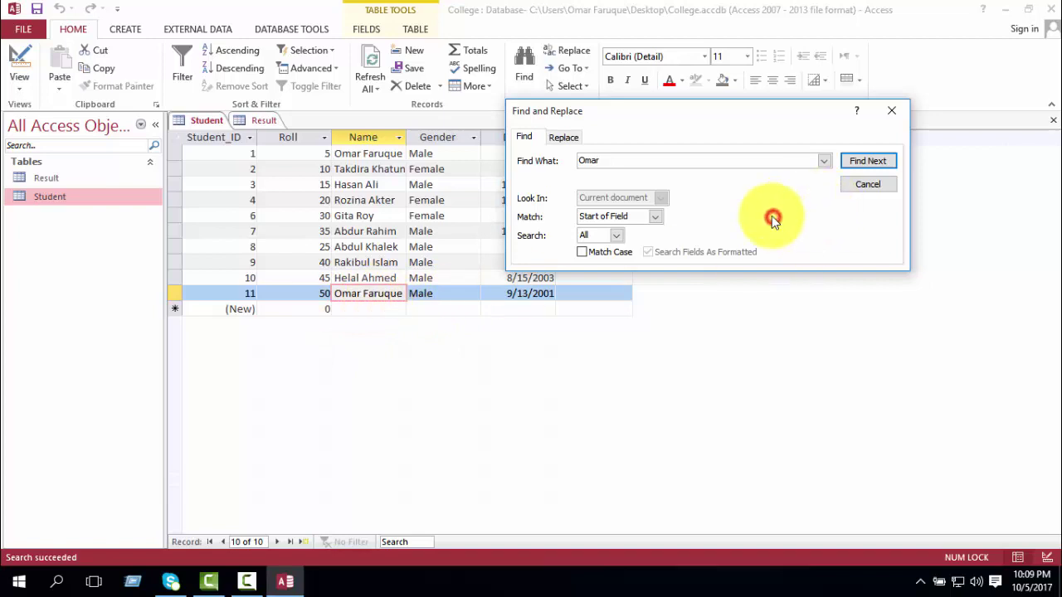
left_click(653, 216)
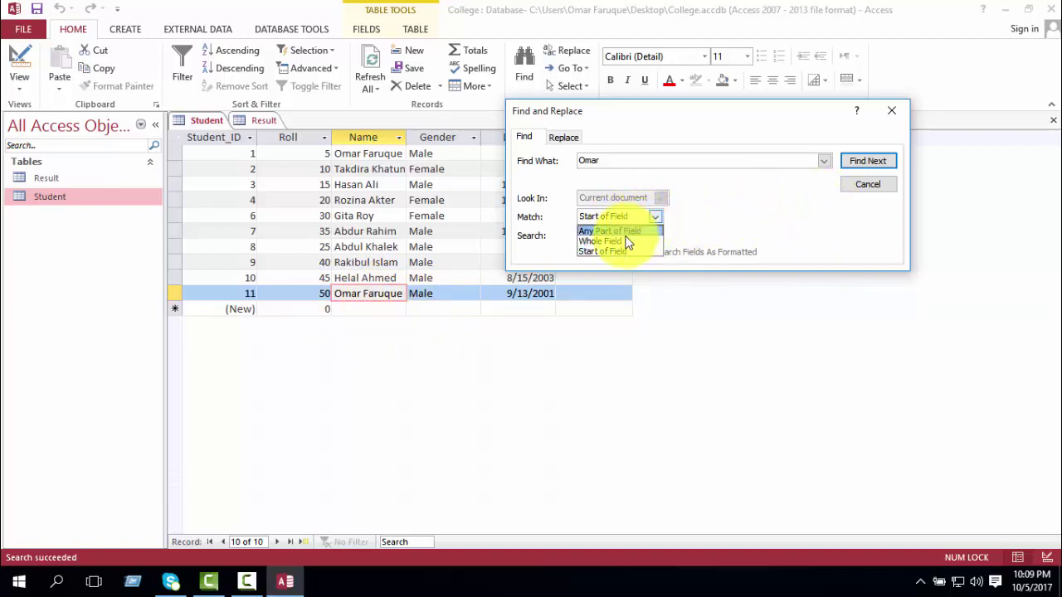
left_click(622, 231)
left_click(867, 161)
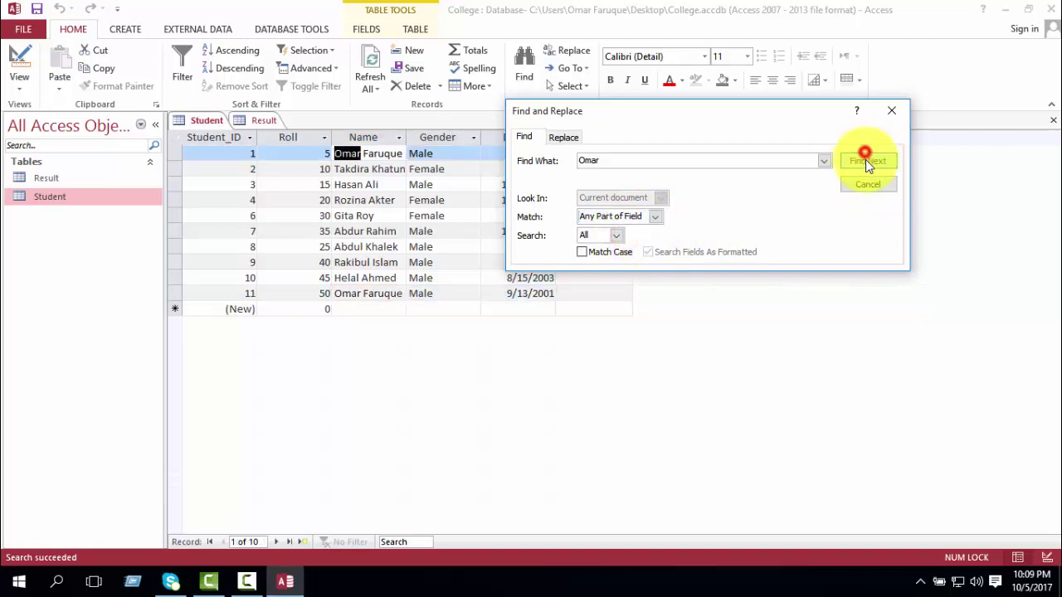
left_click(868, 160)
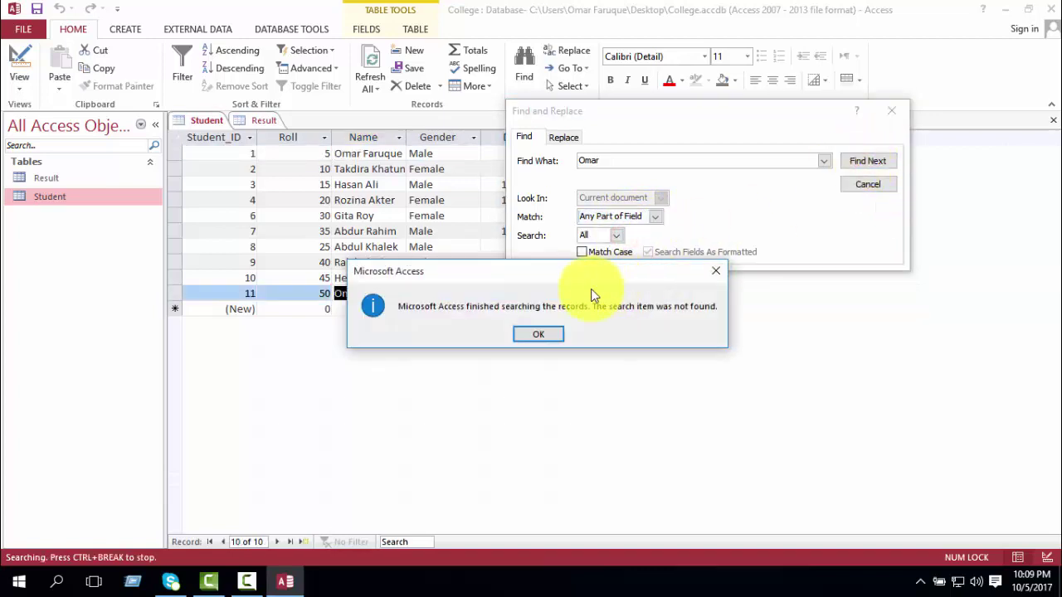
left_click(539, 336)
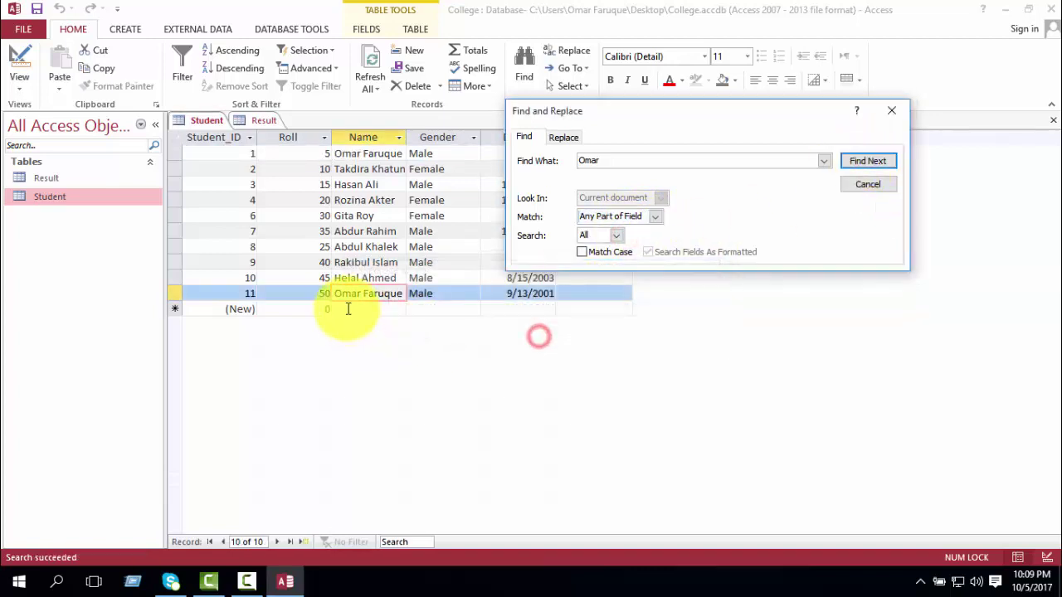
Retry the first-name search with Match set to Whole Field, which finds nothing.
left_click(657, 216)
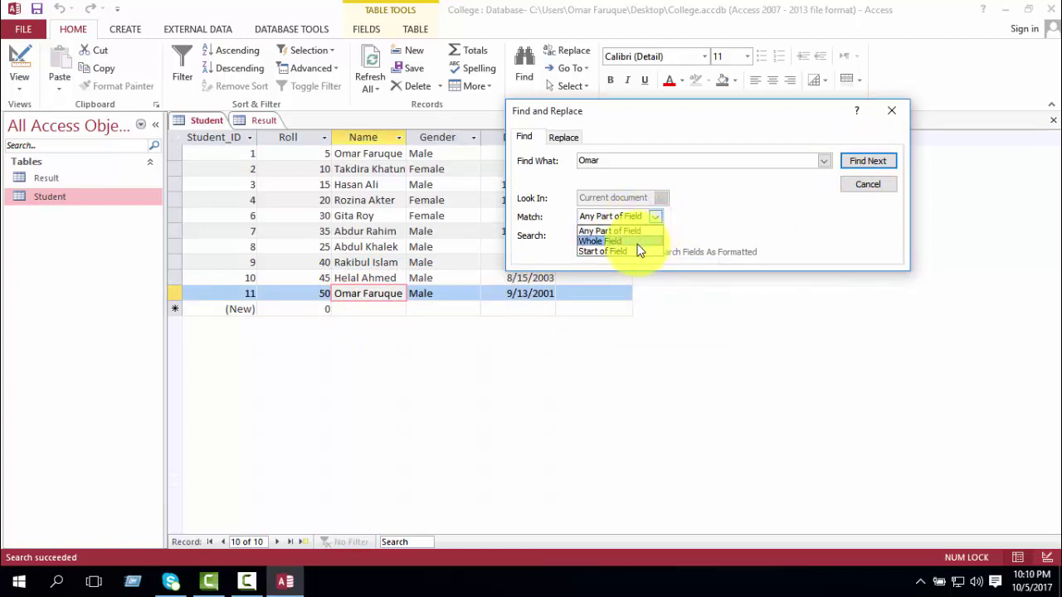
left_click(614, 240)
left_click(884, 163)
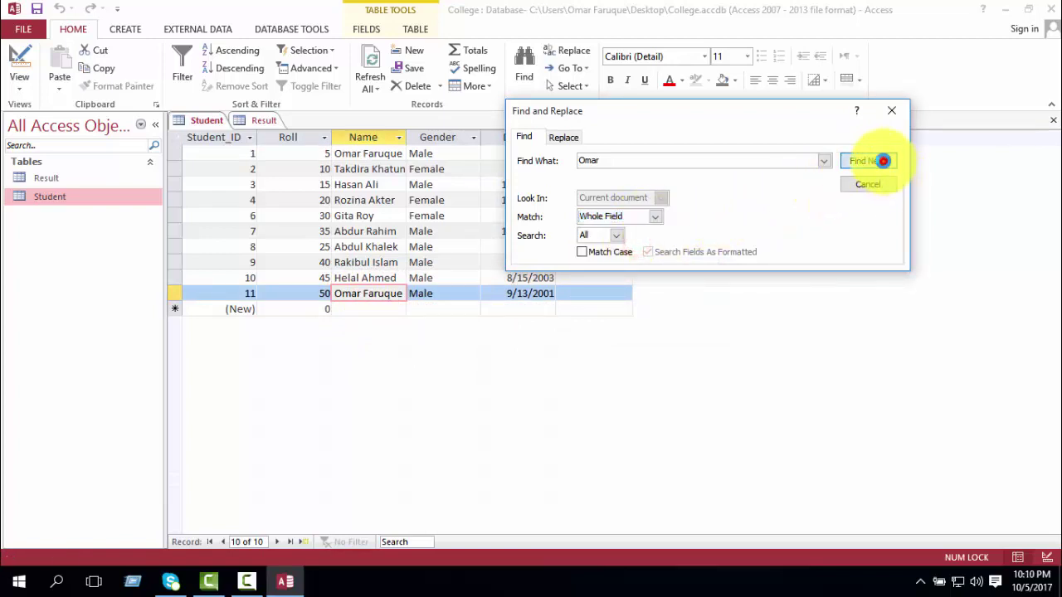
left_click(540, 334)
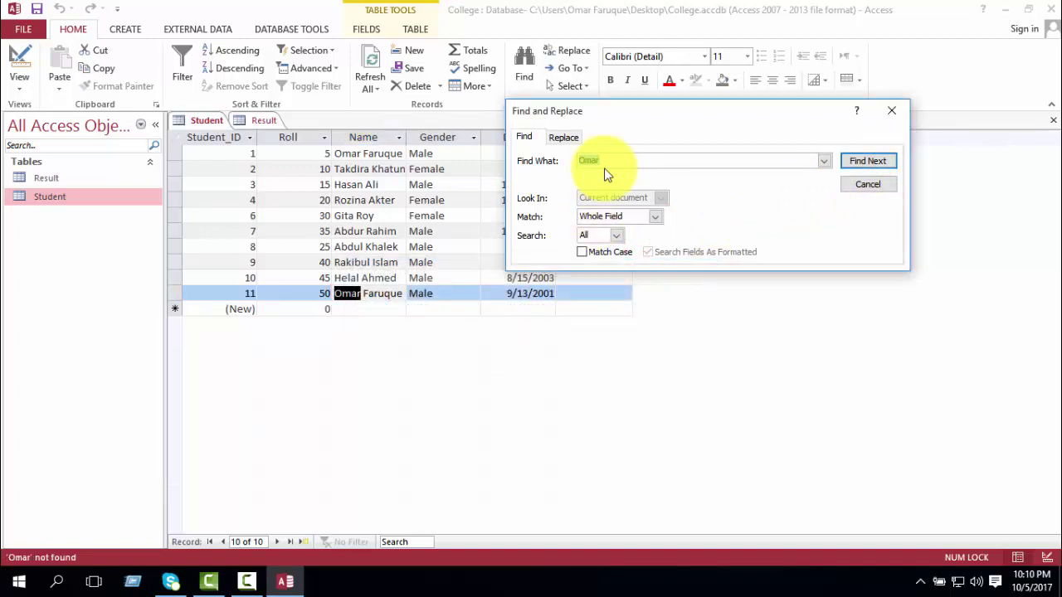
Switch back to Start of Field and find the name in records 1 and 11 again.
left_click(652, 217)
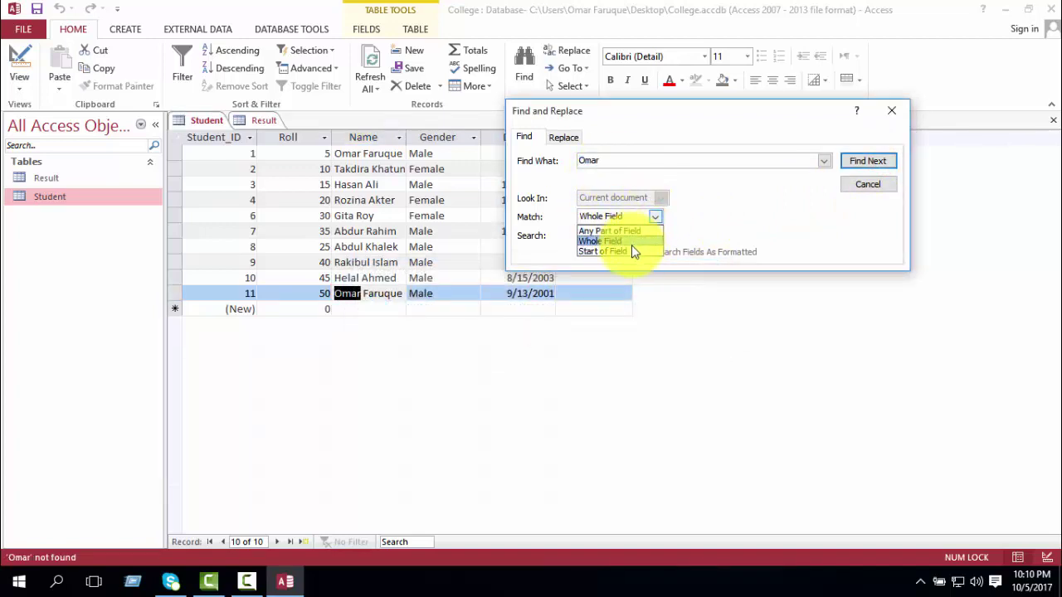
left_click(630, 250)
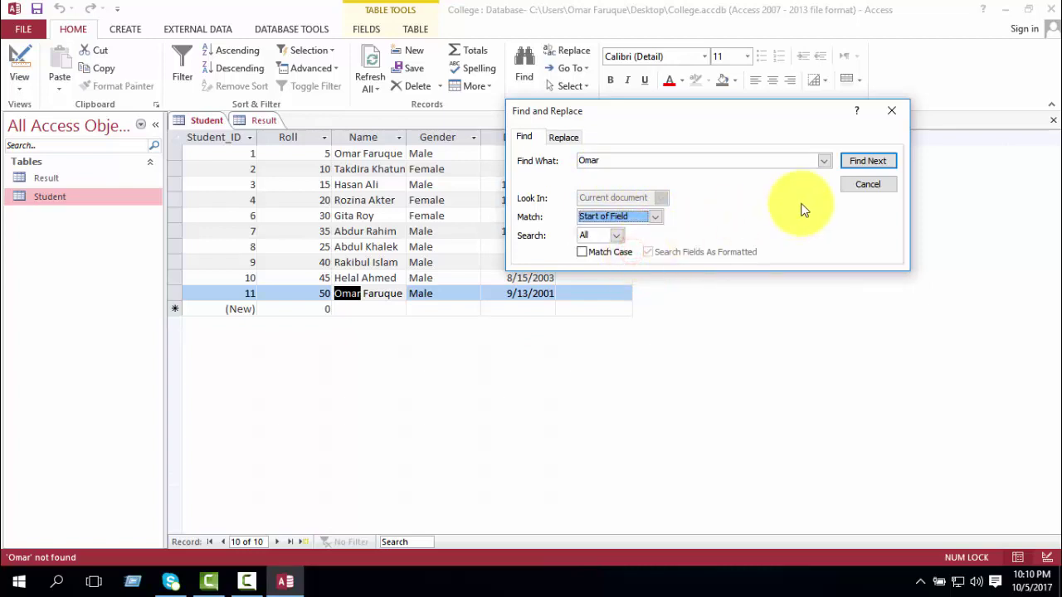
left_click(863, 161)
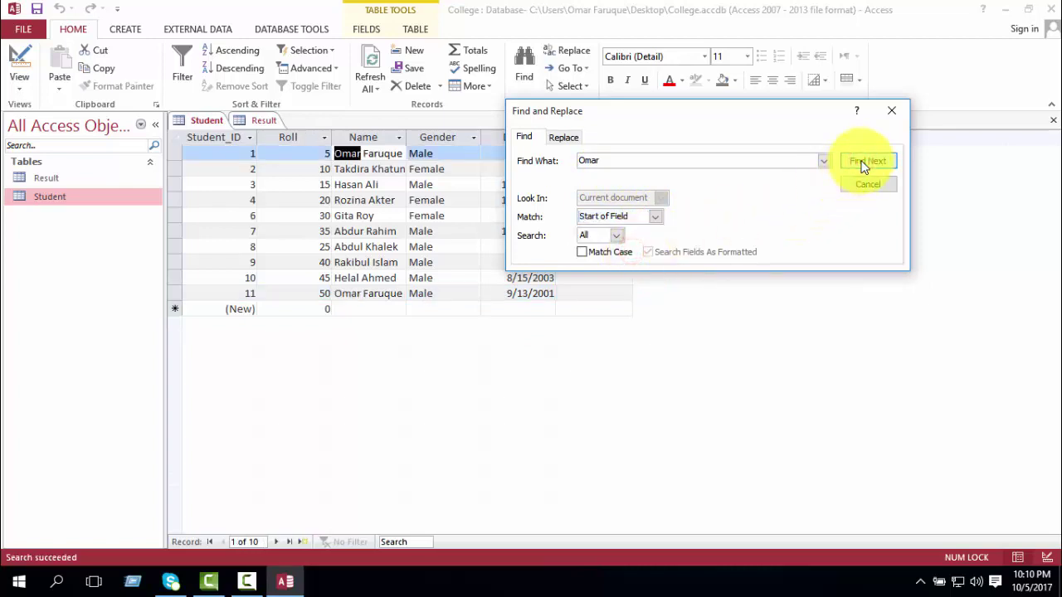
left_click(863, 162)
left_click(863, 161)
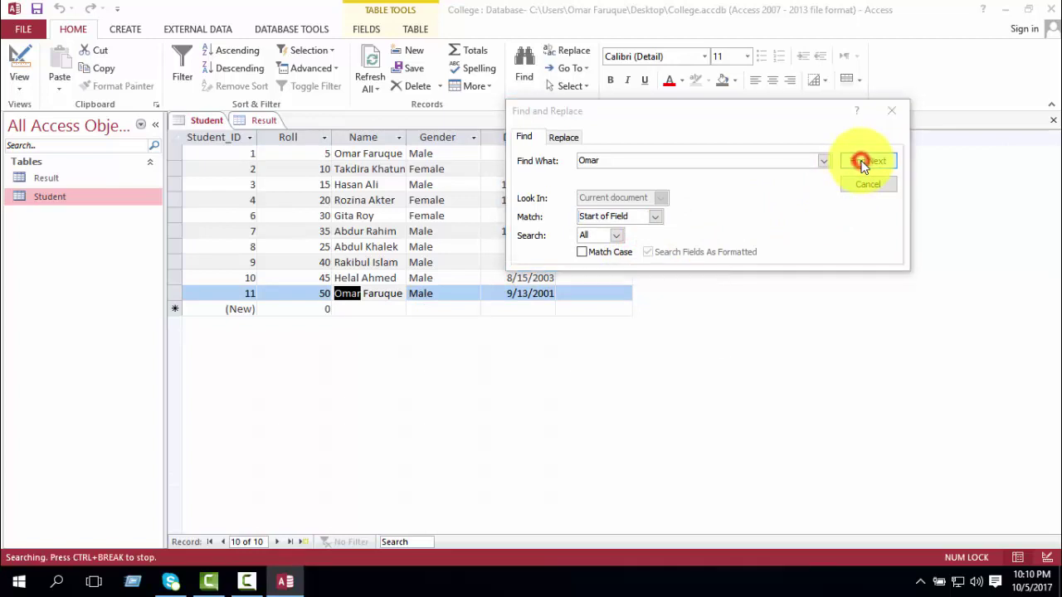
left_click(538, 333)
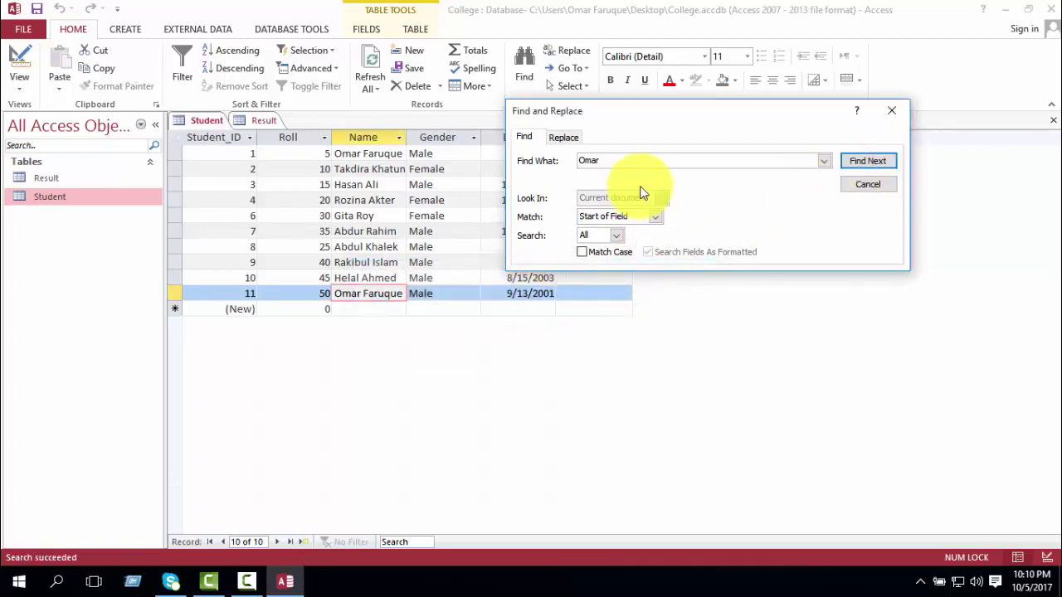
Search for the student's full name as Whole Field, matching rows 1 and 11 only.
double_click(638, 162)
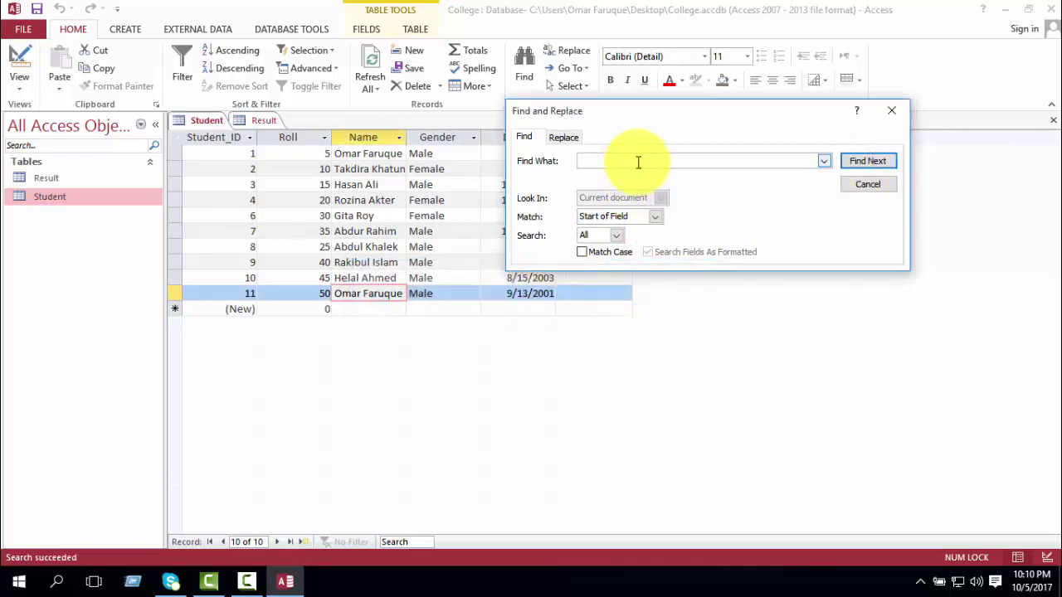
type("Omar Faruque")
left_click(871, 164)
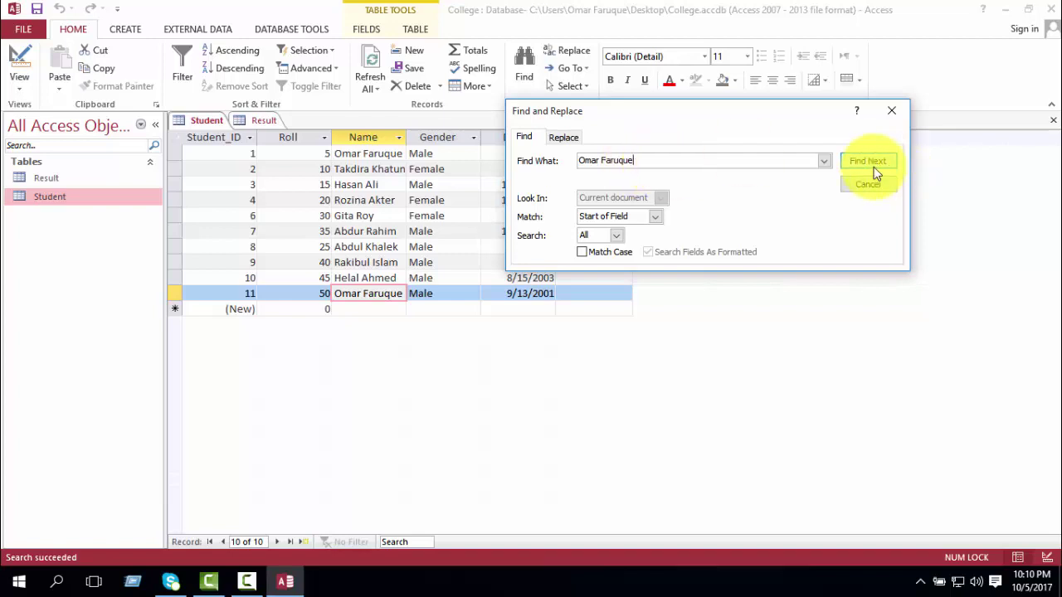
left_click(654, 216)
left_click(635, 242)
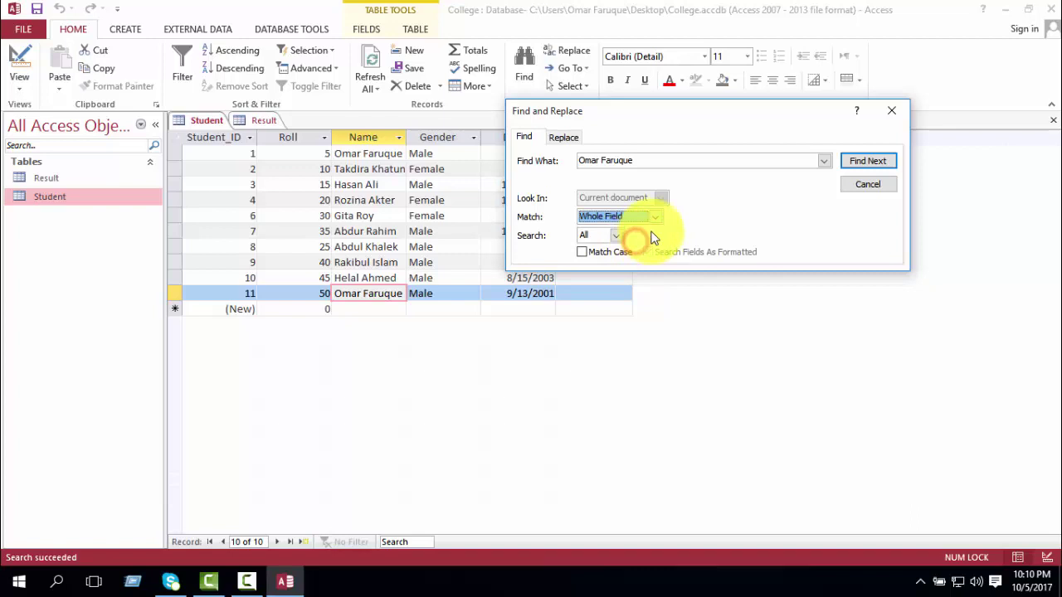
left_click(849, 161)
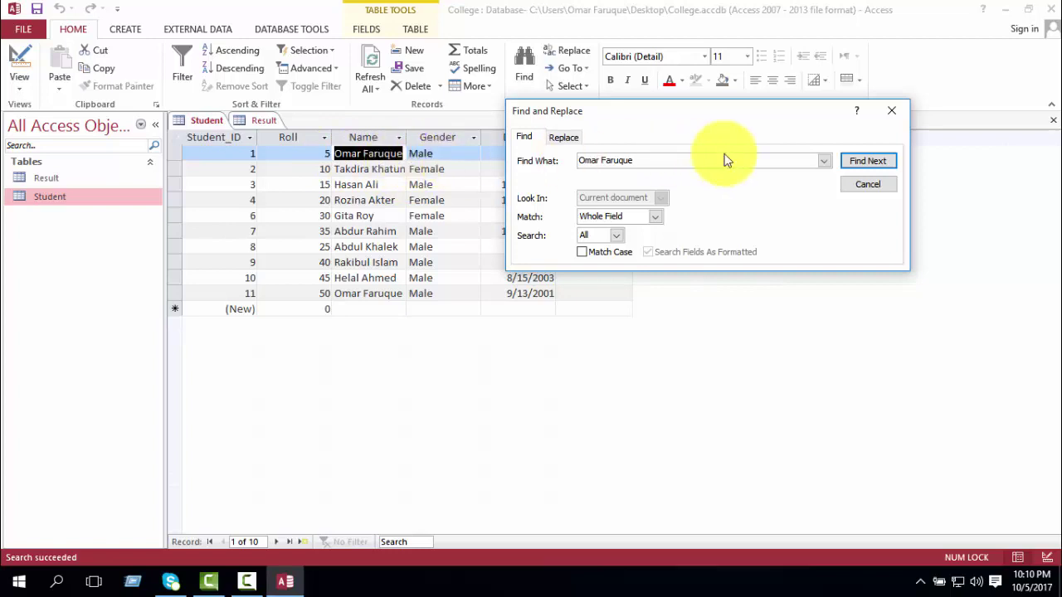
left_click(866, 161)
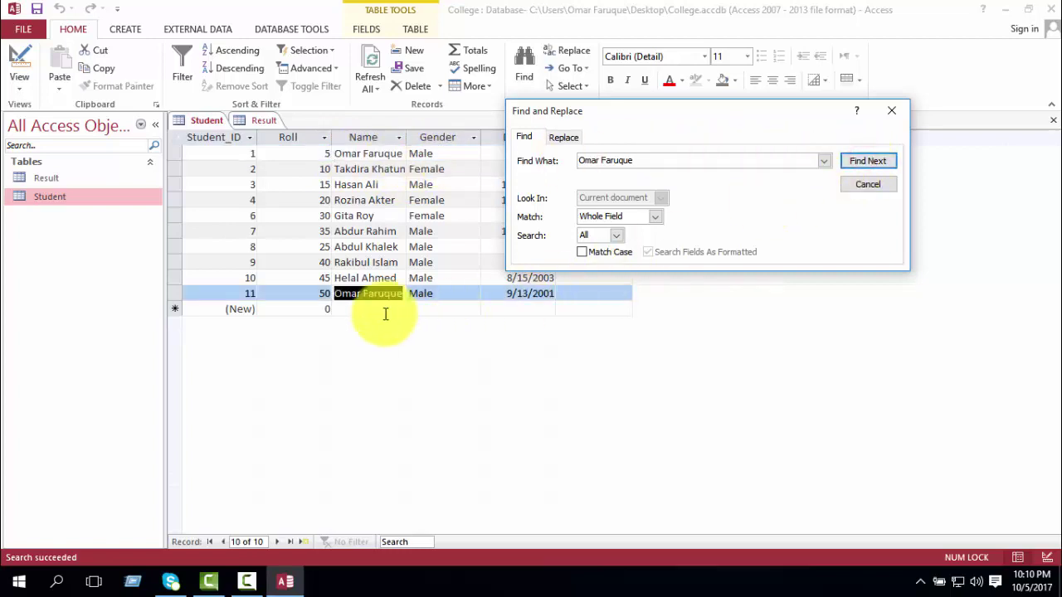
left_click(867, 160)
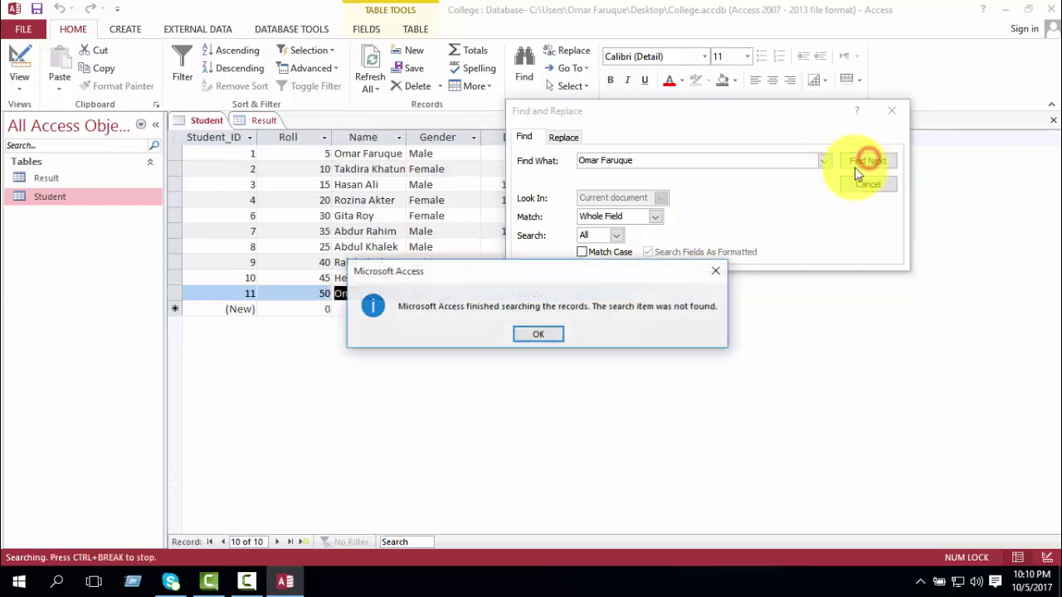
left_click(538, 335)
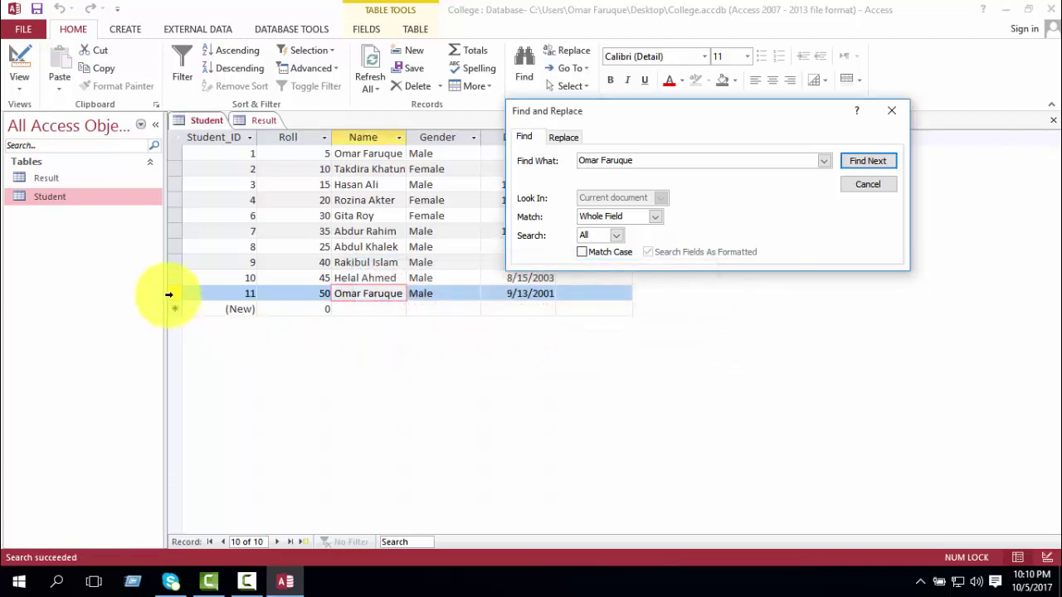
left_click(170, 294)
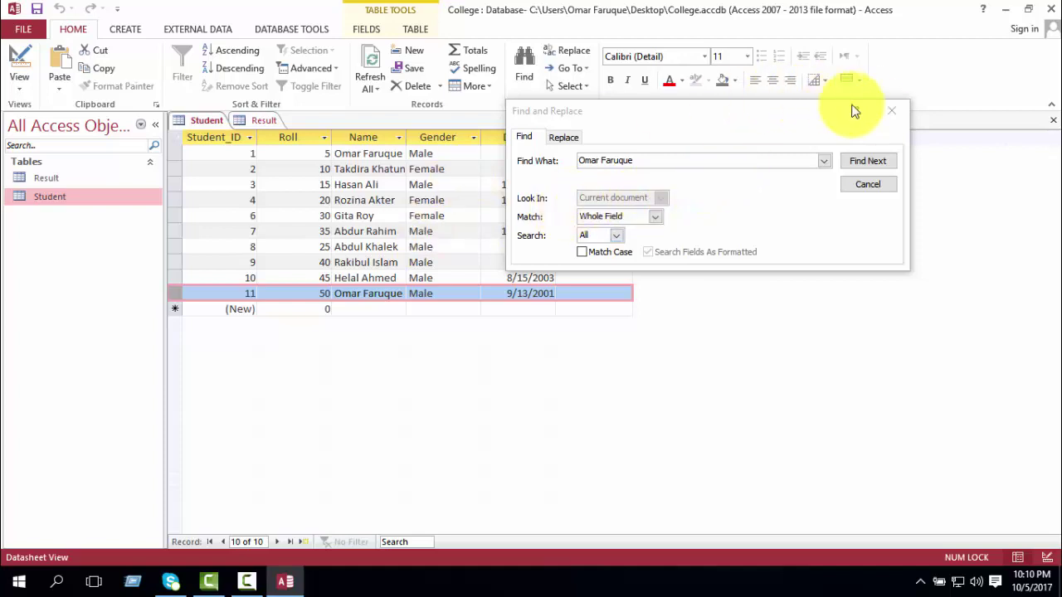
Close the search, then open Replace from row 1's Name cell with its name to find.
left_click(886, 117)
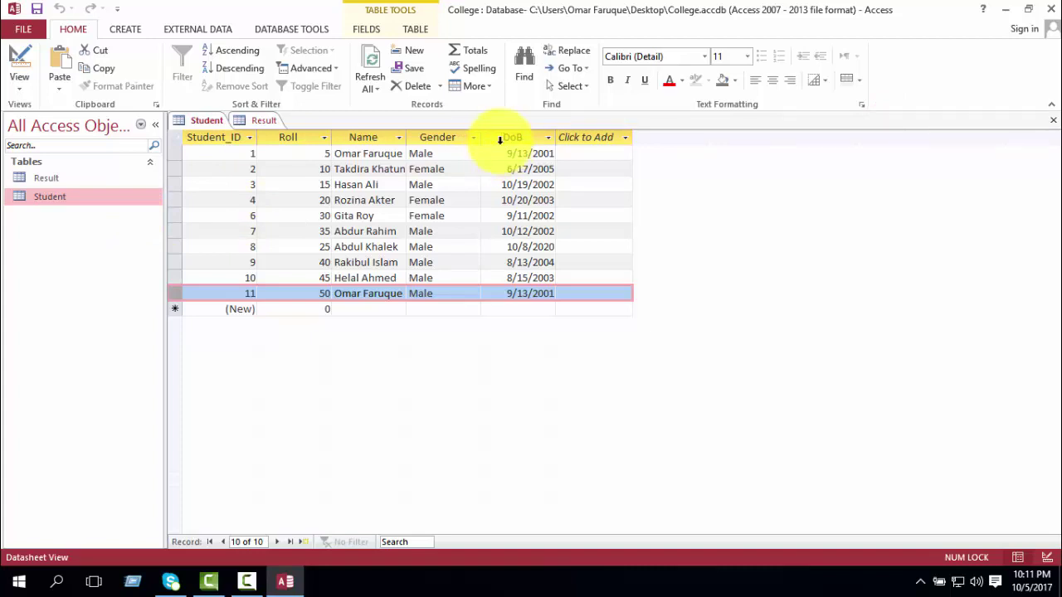
left_click(368, 294)
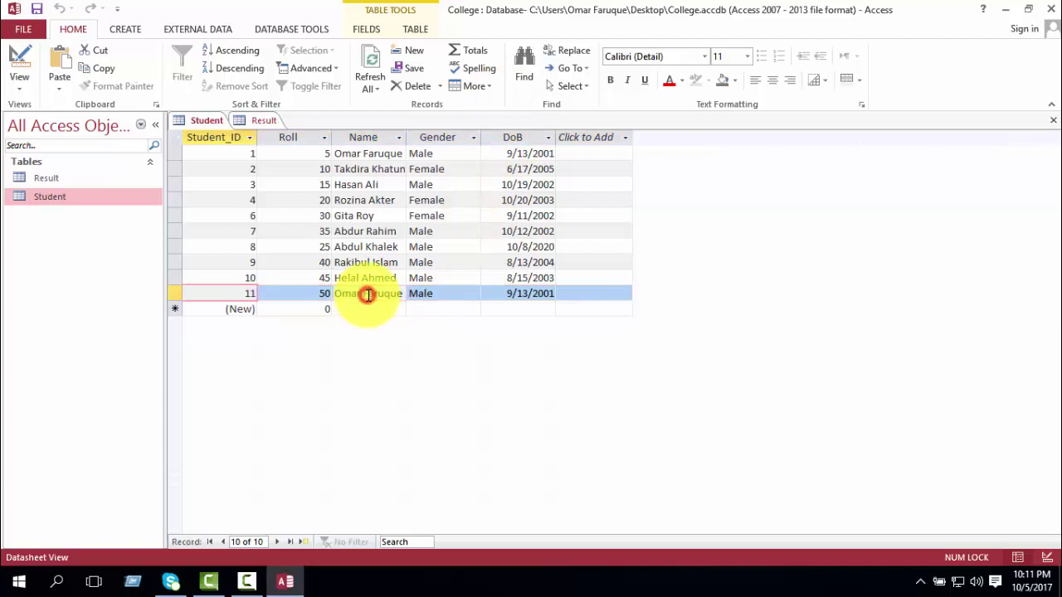
left_click(385, 156)
left_click_drag(391, 154, 363, 155)
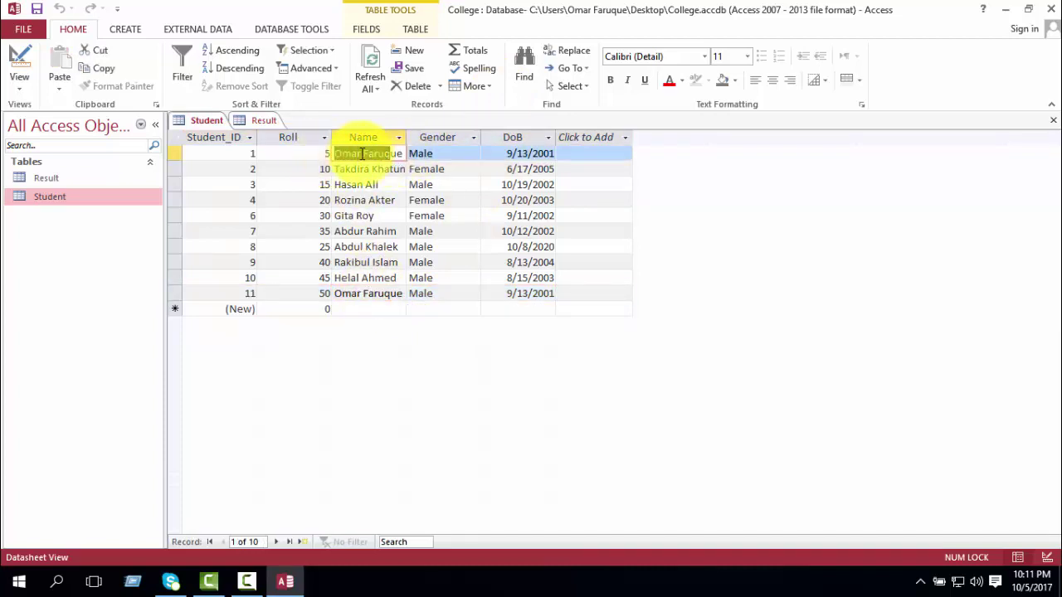
left_click(373, 156)
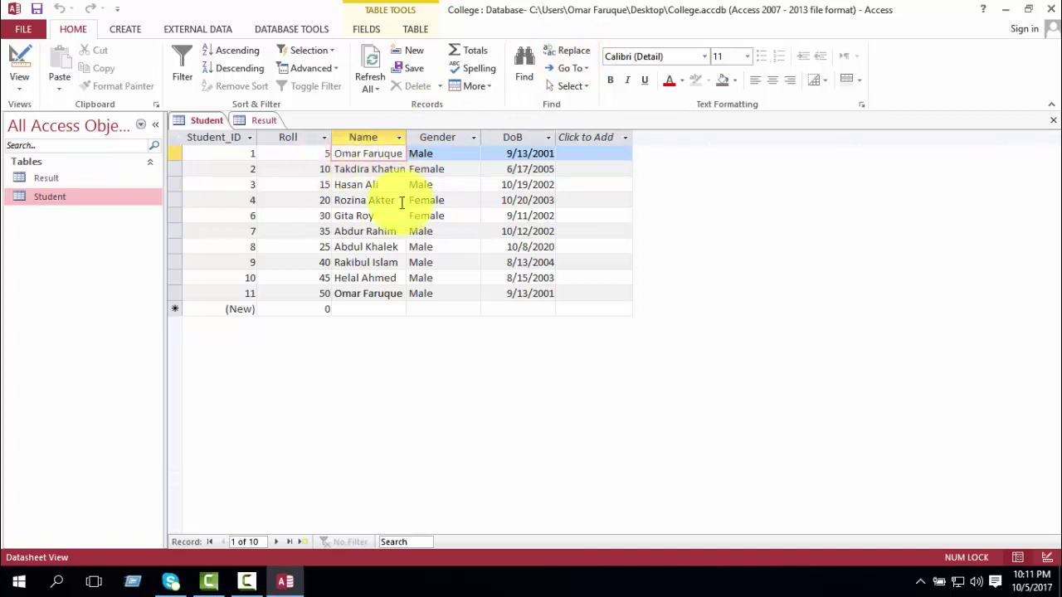
left_click(378, 154)
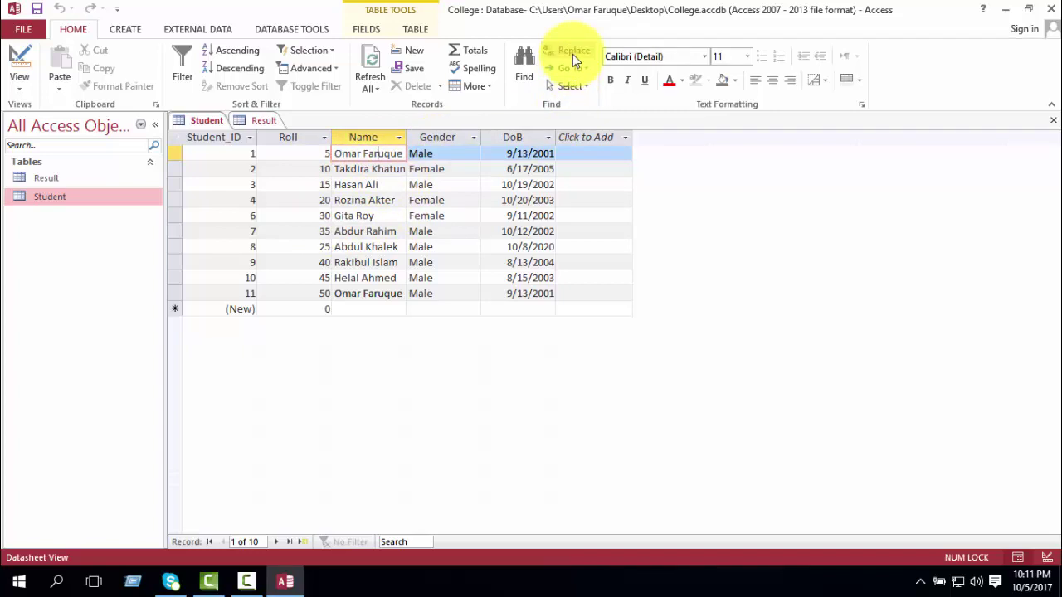
left_click(572, 53)
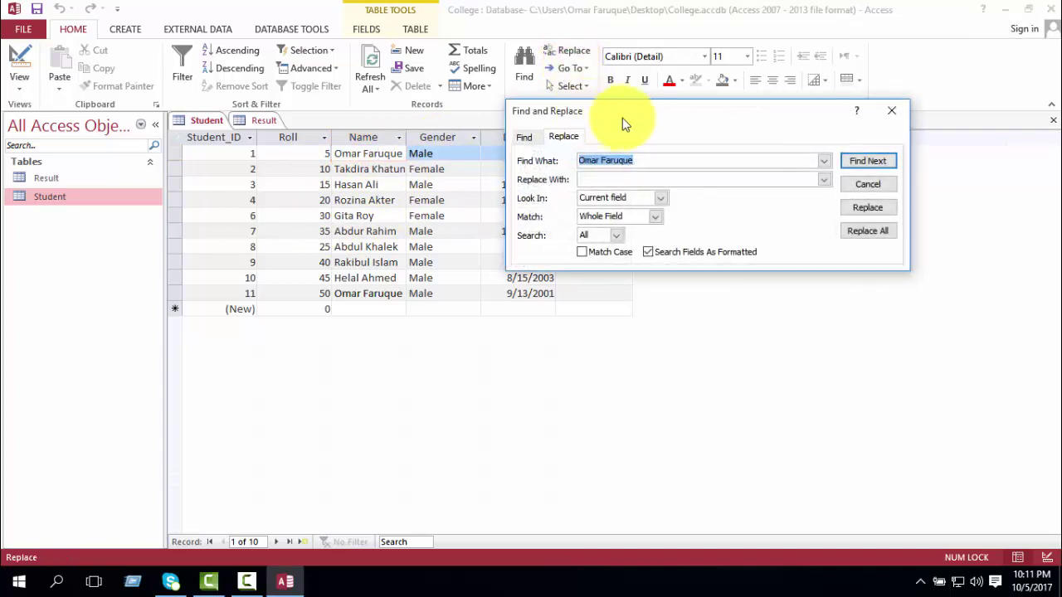
Select the find text, reposition the Replace window, and close it without replacing.
left_click_drag(646, 156, 576, 161)
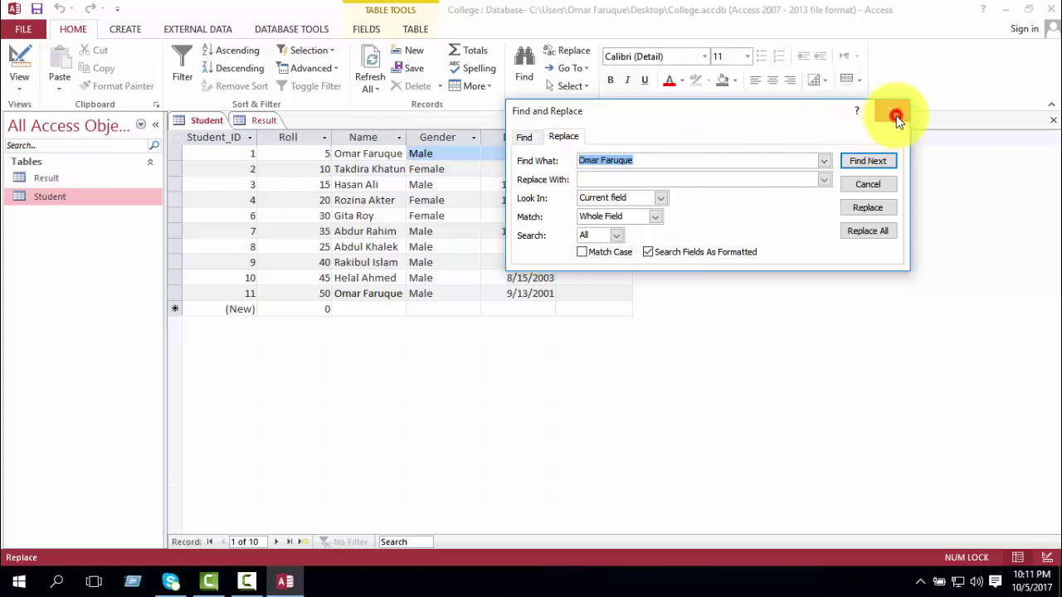
left_click_drag(719, 114, 827, 146)
left_click(375, 155)
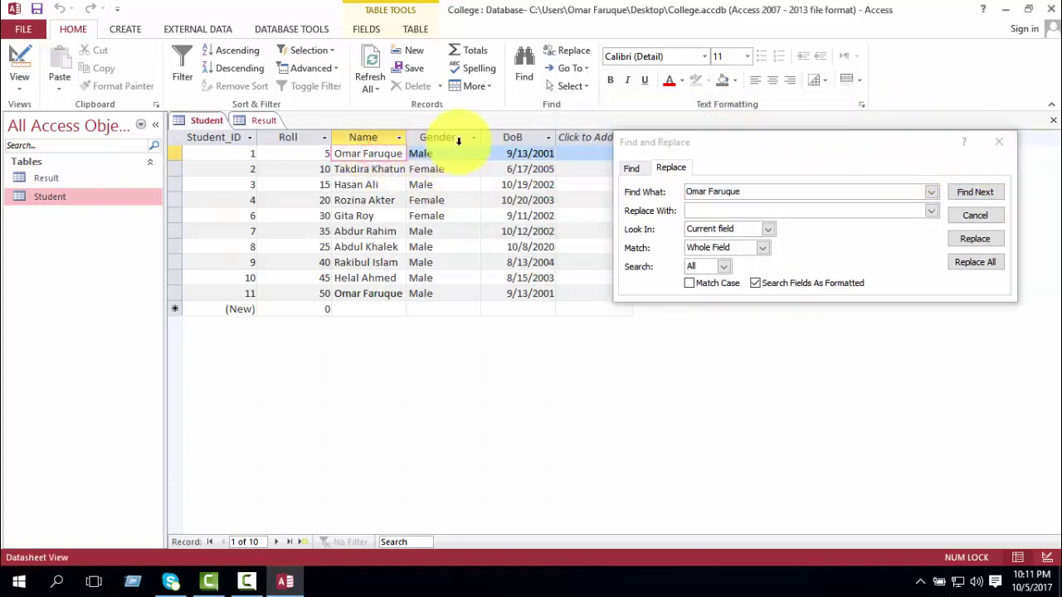
left_click(999, 146)
Reopen and close Replace from row 3's Name cell, including its surname as find text.
left_click(410, 199)
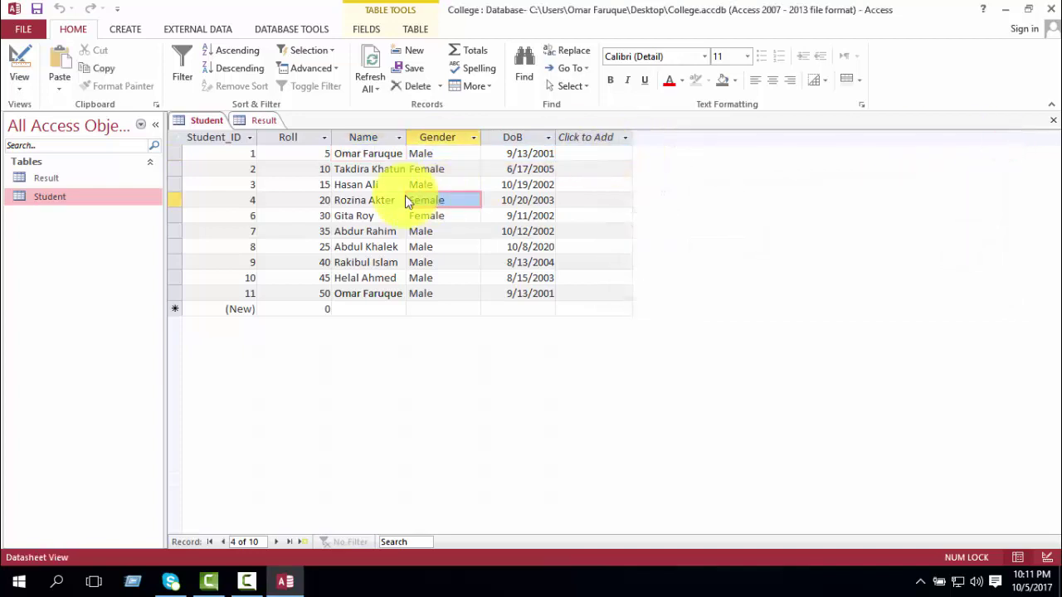
left_click(353, 186)
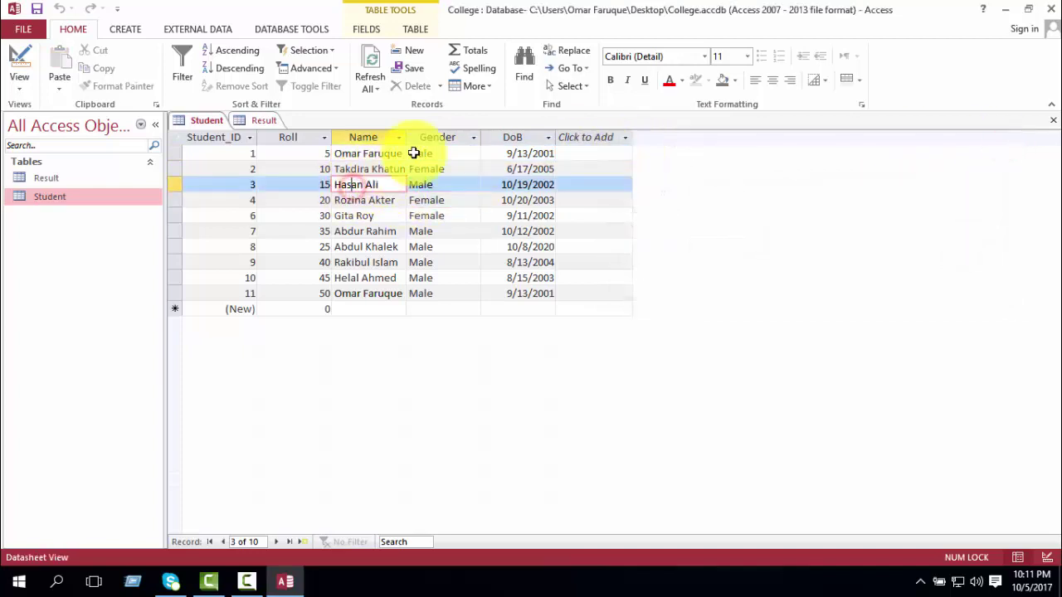
left_click(572, 51)
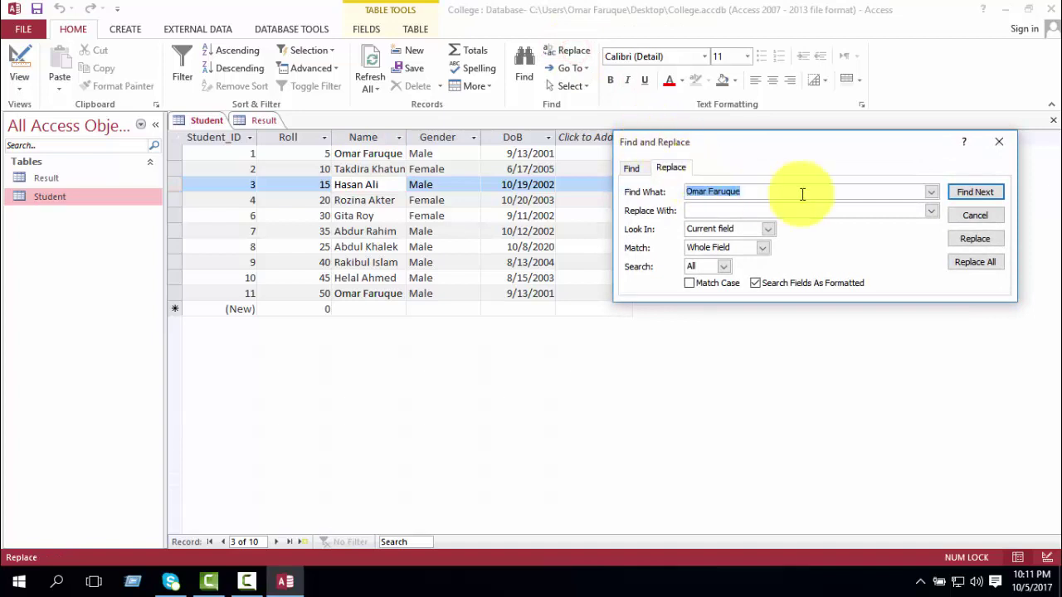
left_click(1007, 141)
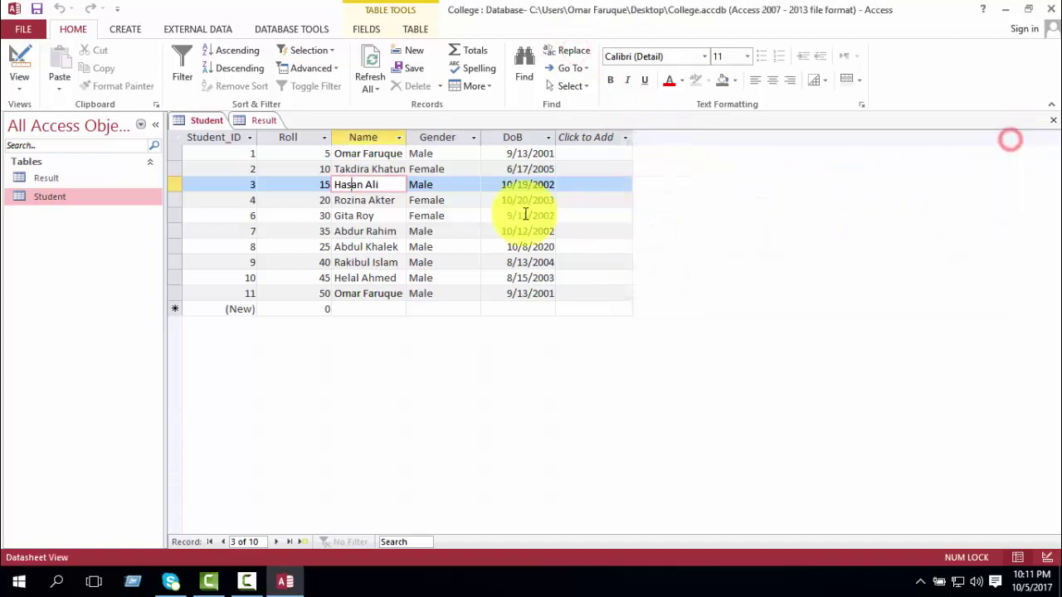
double_click(370, 184)
left_click(586, 53)
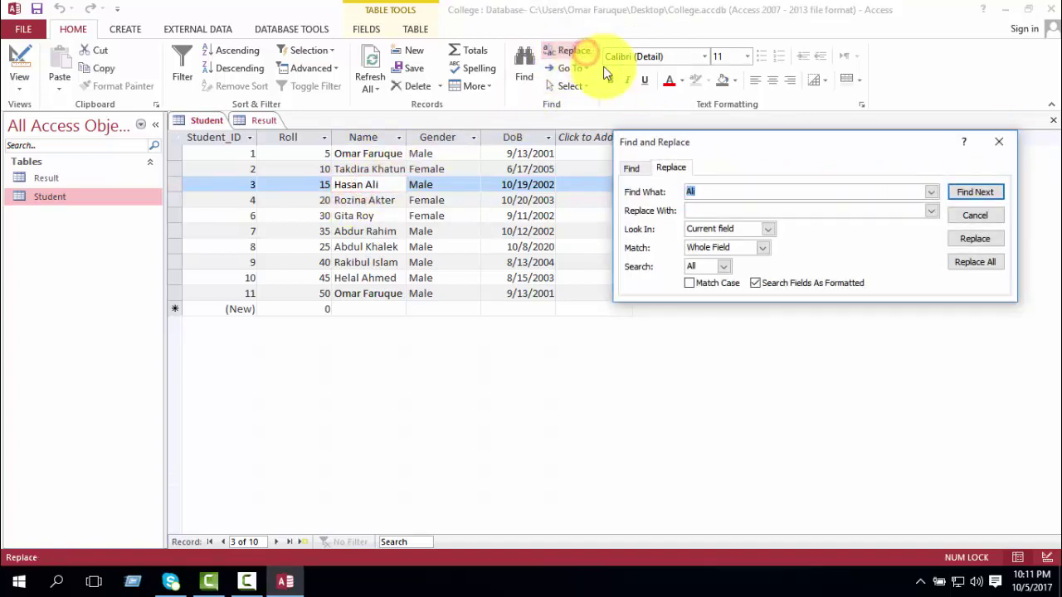
left_click(999, 141)
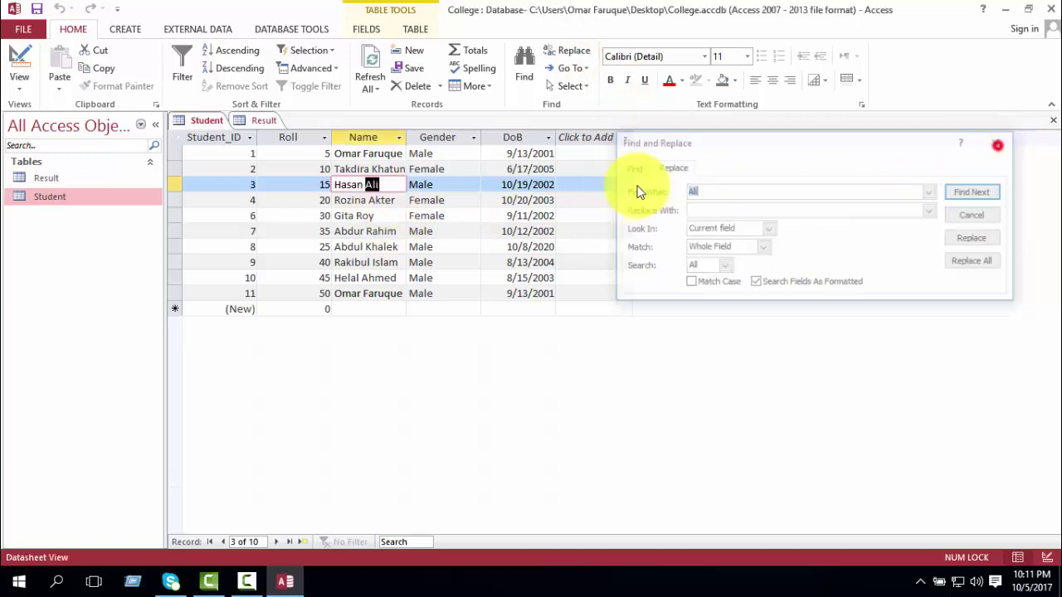
Reopen and close Replace with row 3's full name, leaving all names unchanged.
left_click(393, 185)
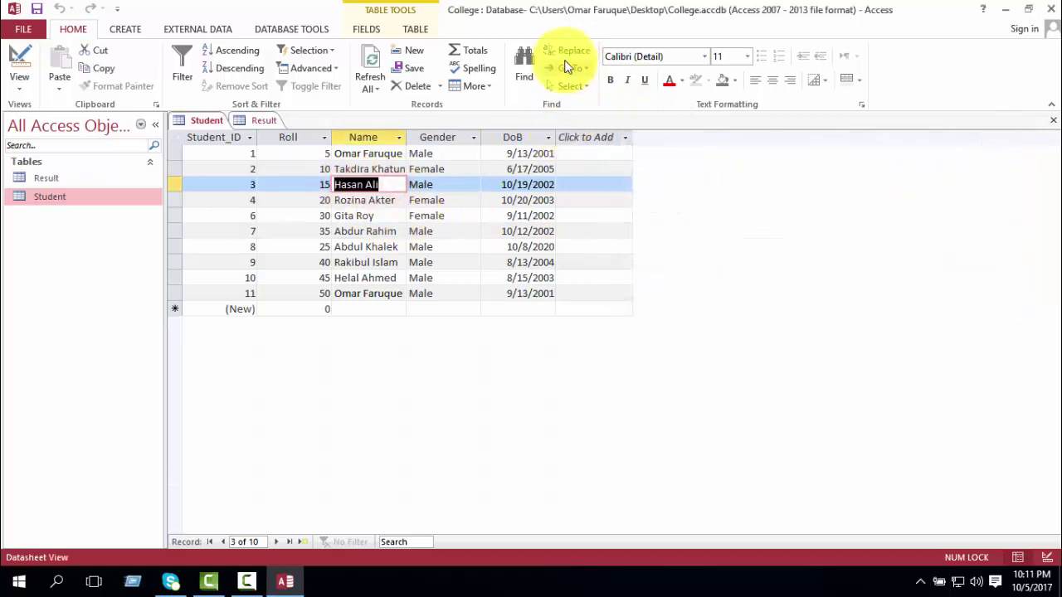
left_click(567, 50)
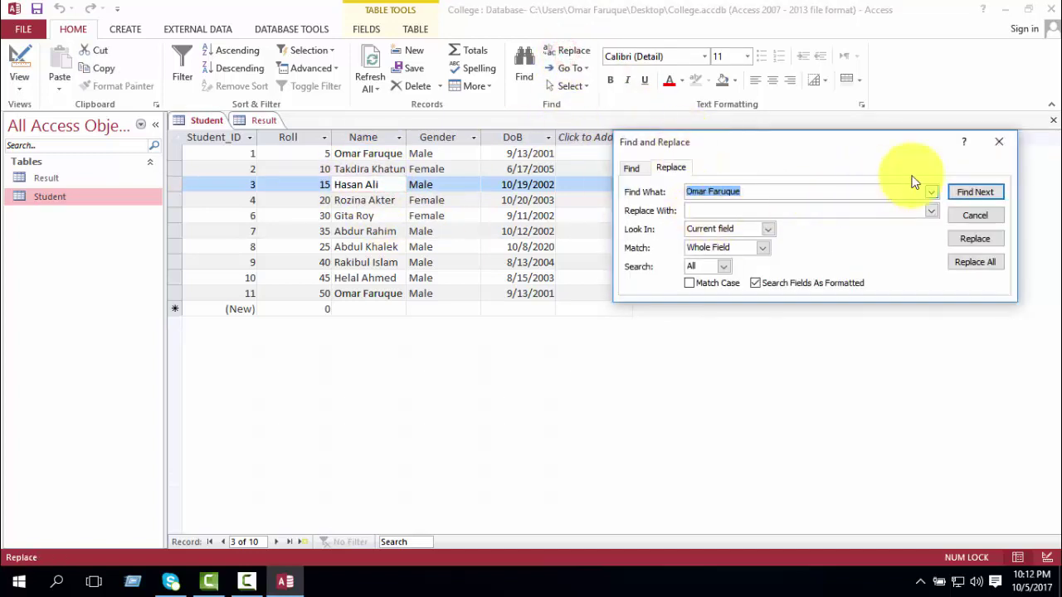
left_click(999, 142)
left_click(387, 185)
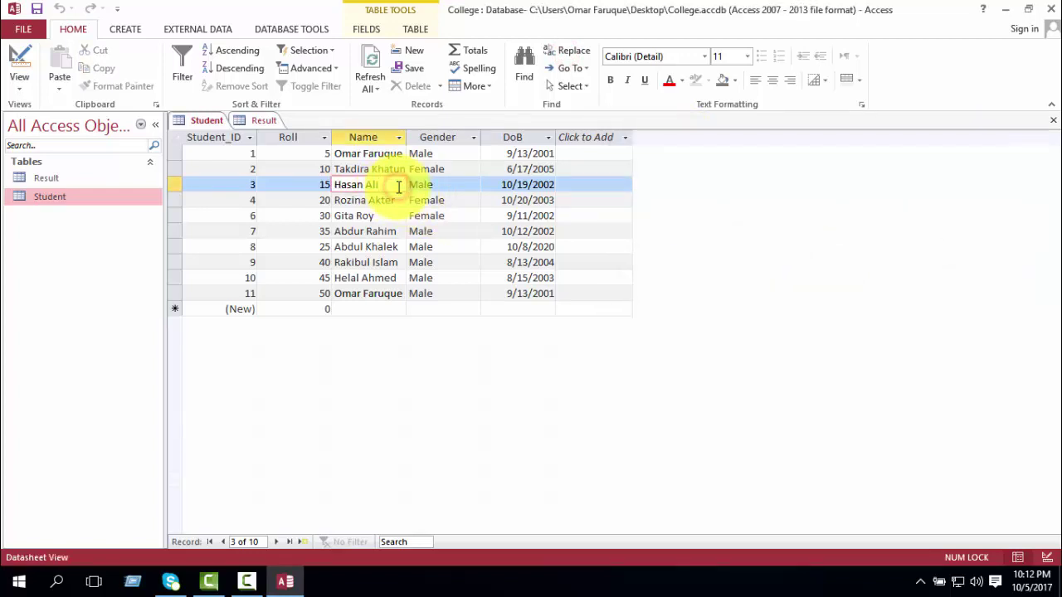
left_click(573, 53)
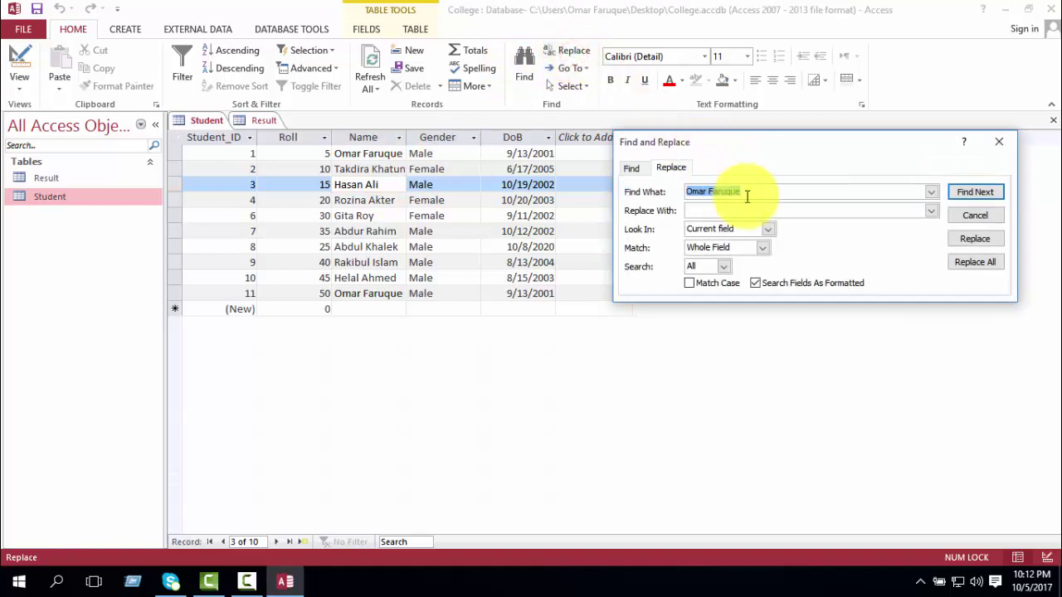
left_click(999, 147)
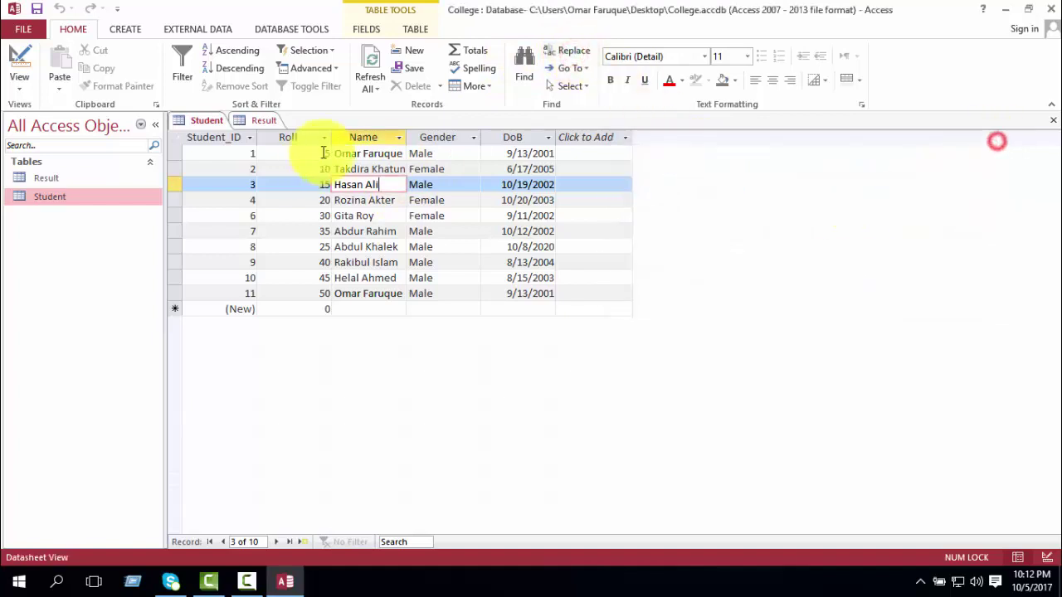
left_click(367, 157)
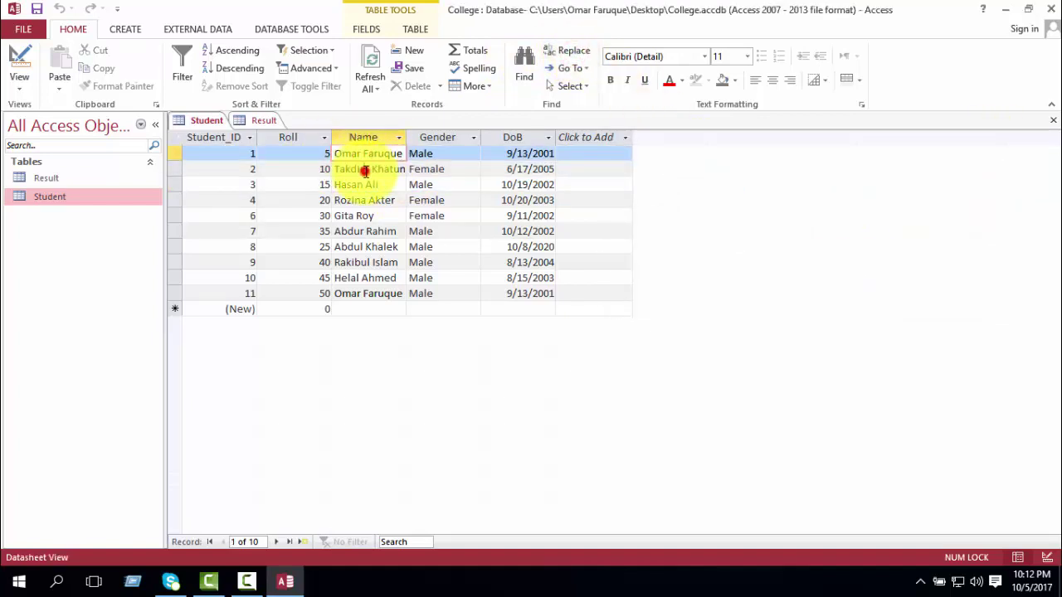
left_click(360, 169)
Open Replace on the DoB column with record 1's 9/13/2001 as the value to find.
left_click(438, 142)
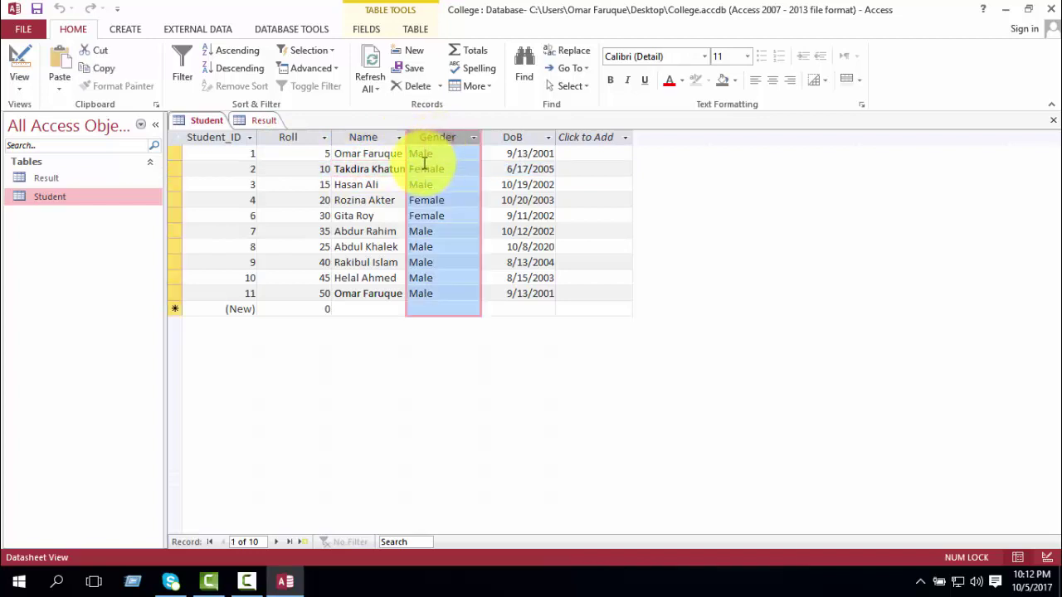
left_click(572, 53)
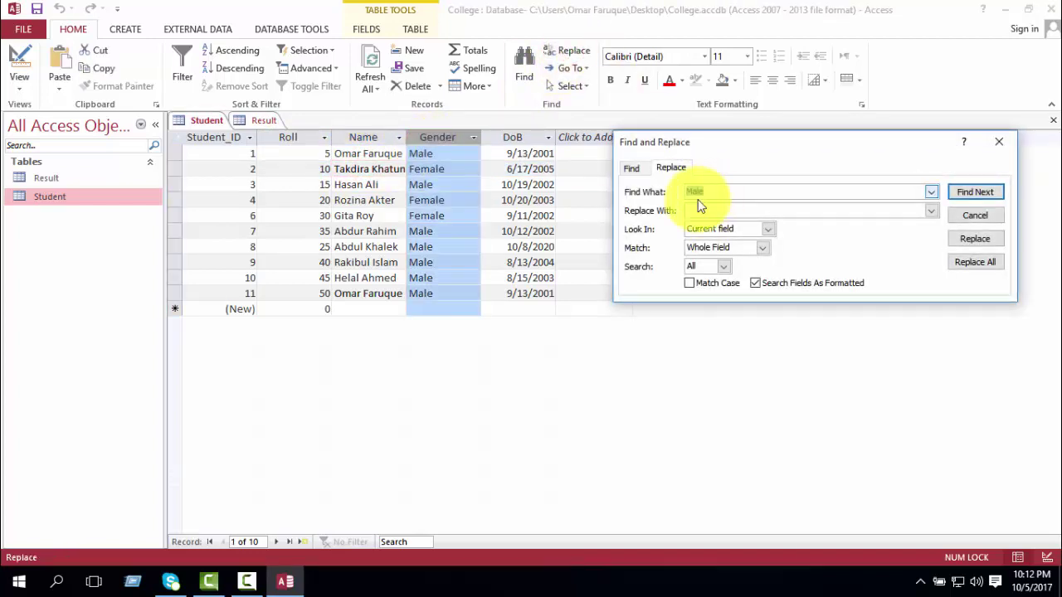
left_click(999, 142)
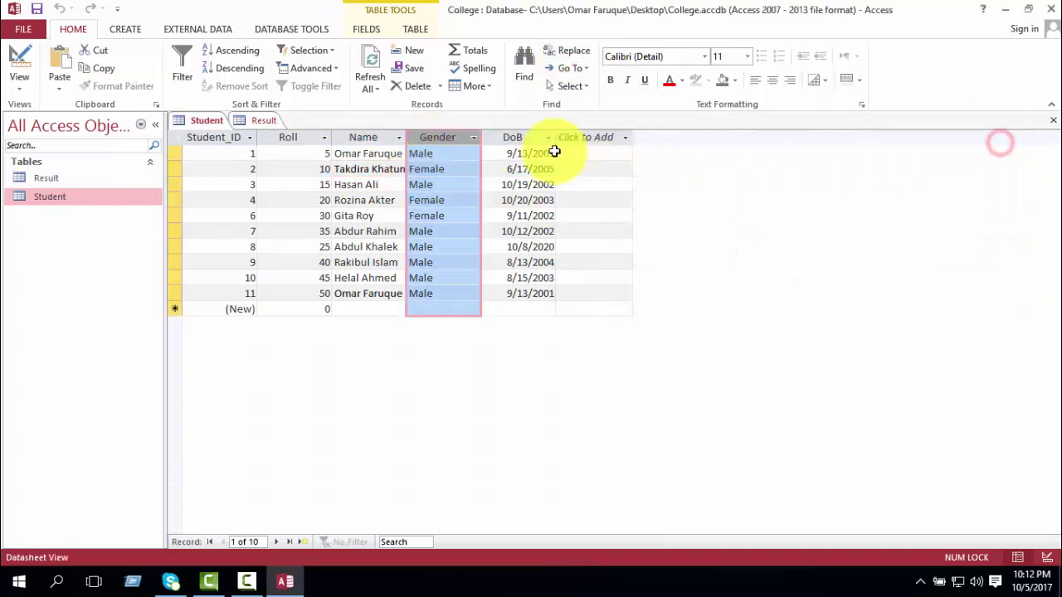
left_click(512, 138)
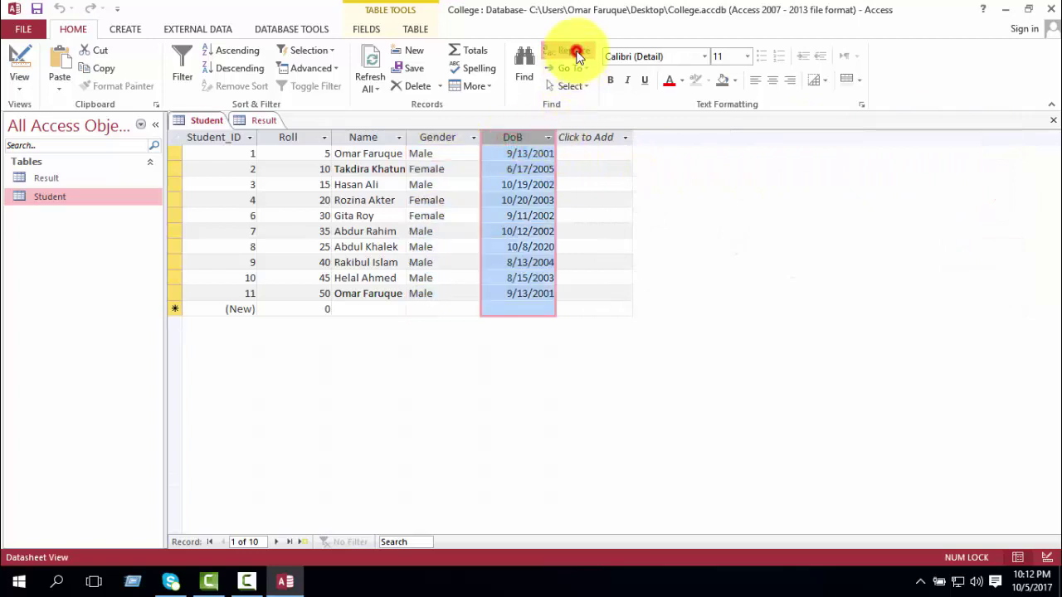
left_click(575, 54)
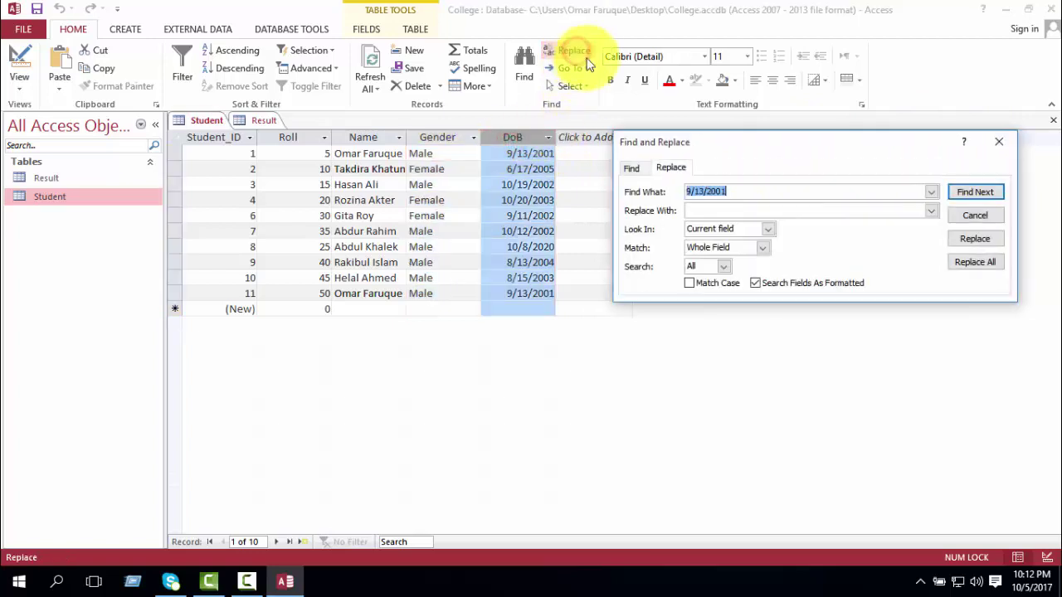
left_click(520, 157)
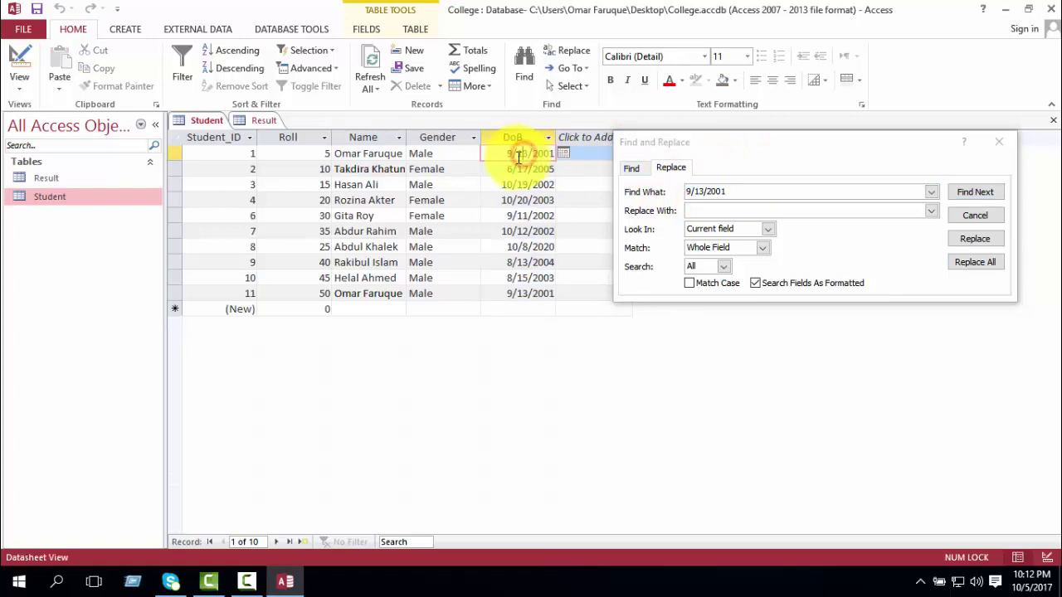
left_click_drag(505, 155, 552, 157)
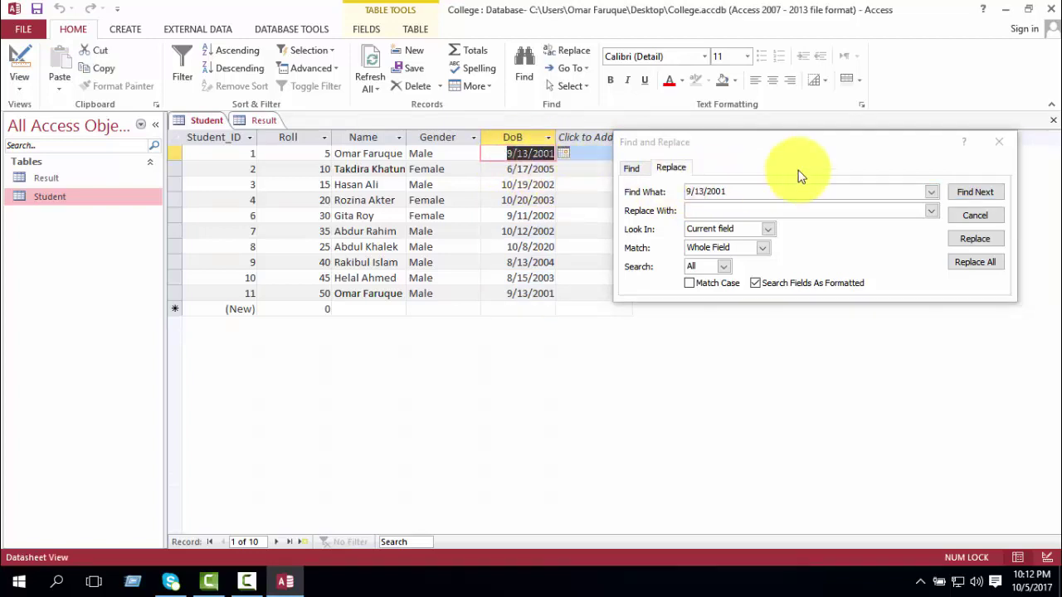
Select the entire Student table and open Replace, ready to enter the student's name to find.
left_click(999, 142)
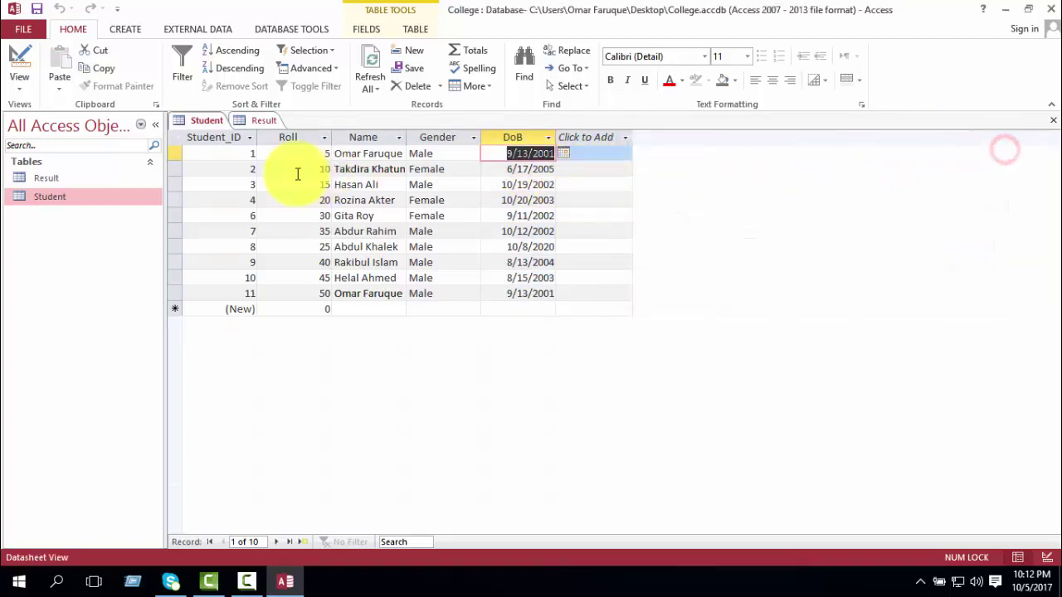
left_click(175, 138)
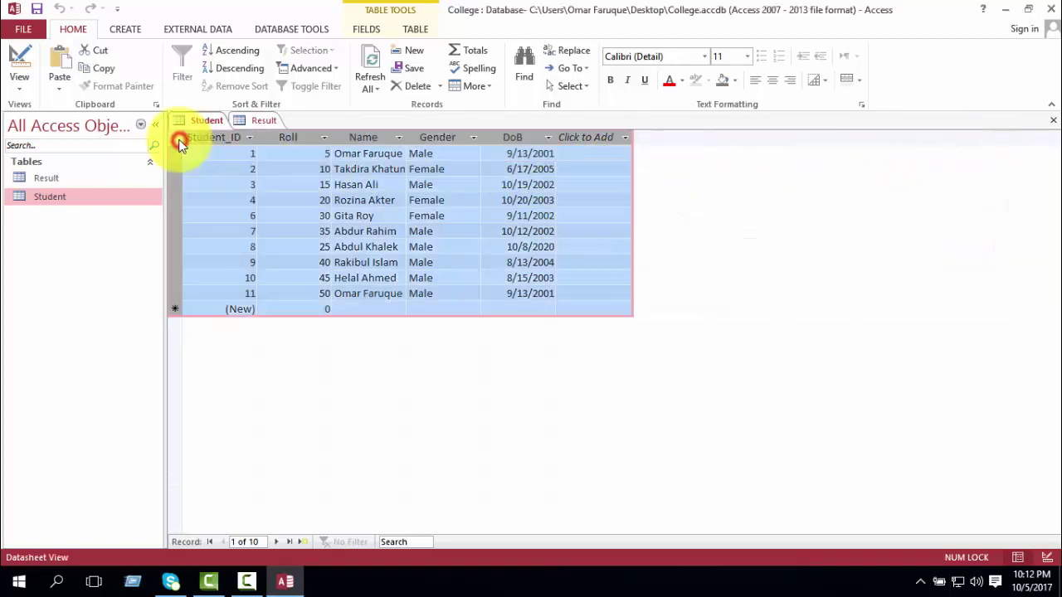
left_click(578, 52)
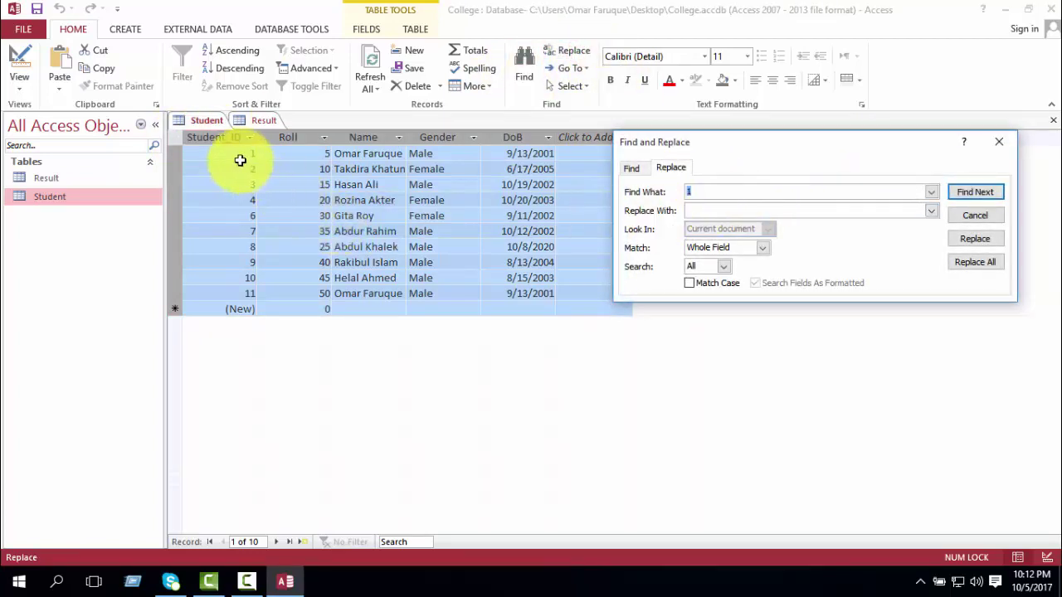
left_click(705, 190)
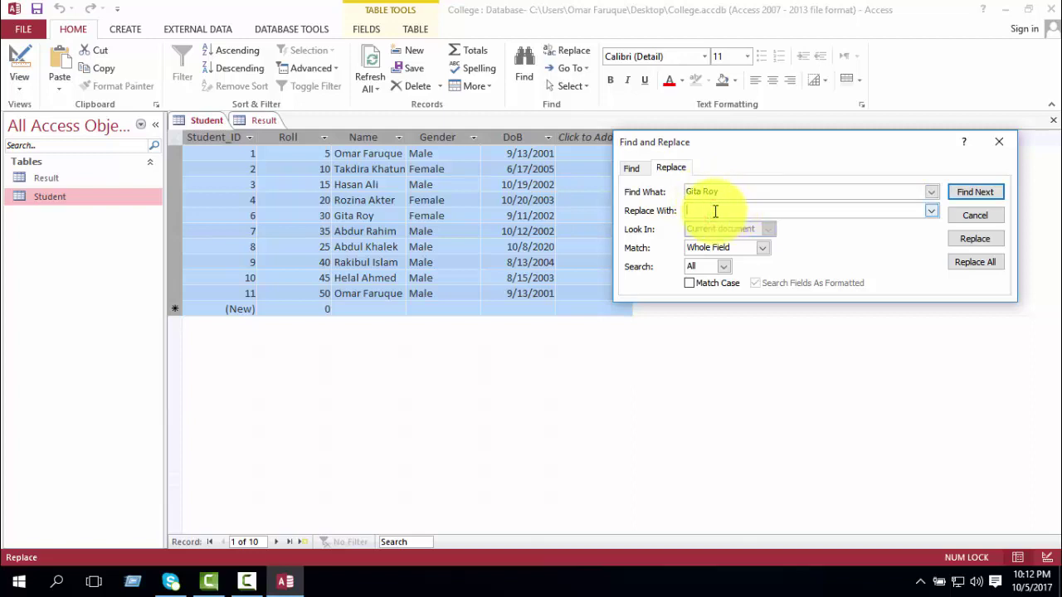
Enter the new full name as replacement and search, locating the old name in record 6.
left_click(720, 192)
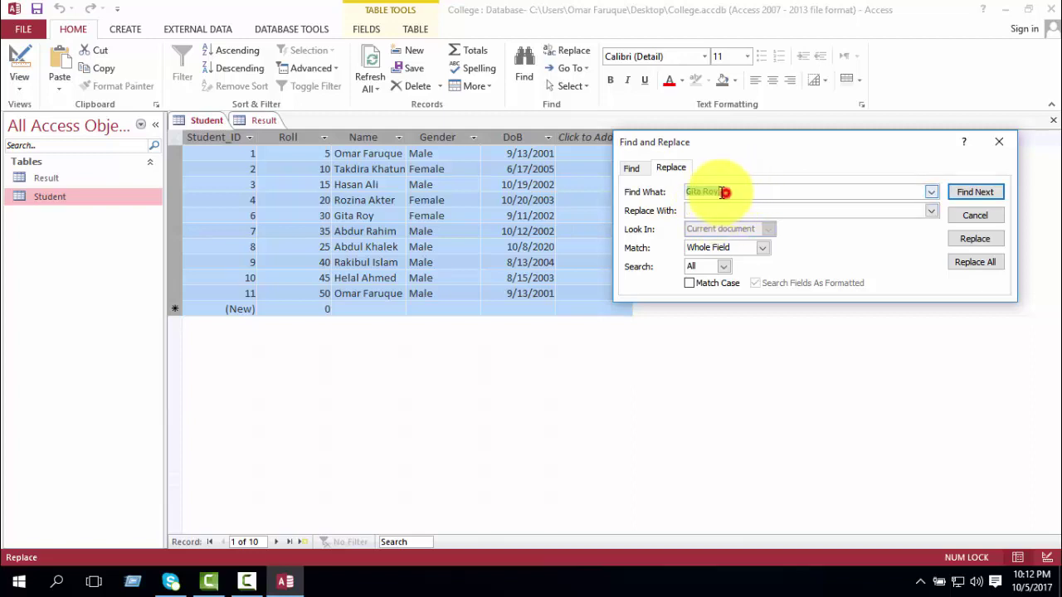
double_click(709, 190)
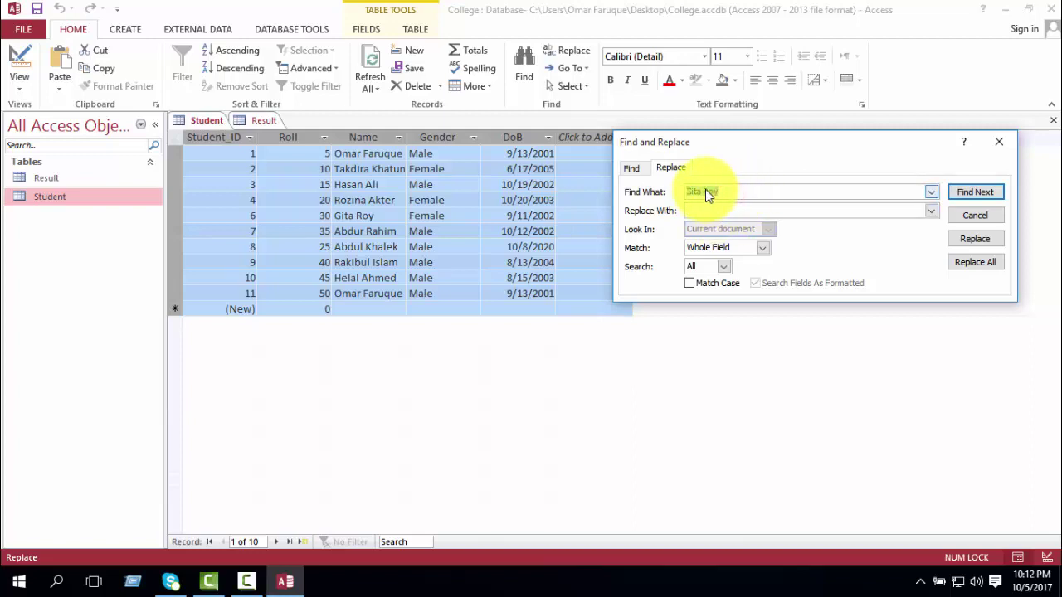
left_click(770, 192)
left_click(703, 210)
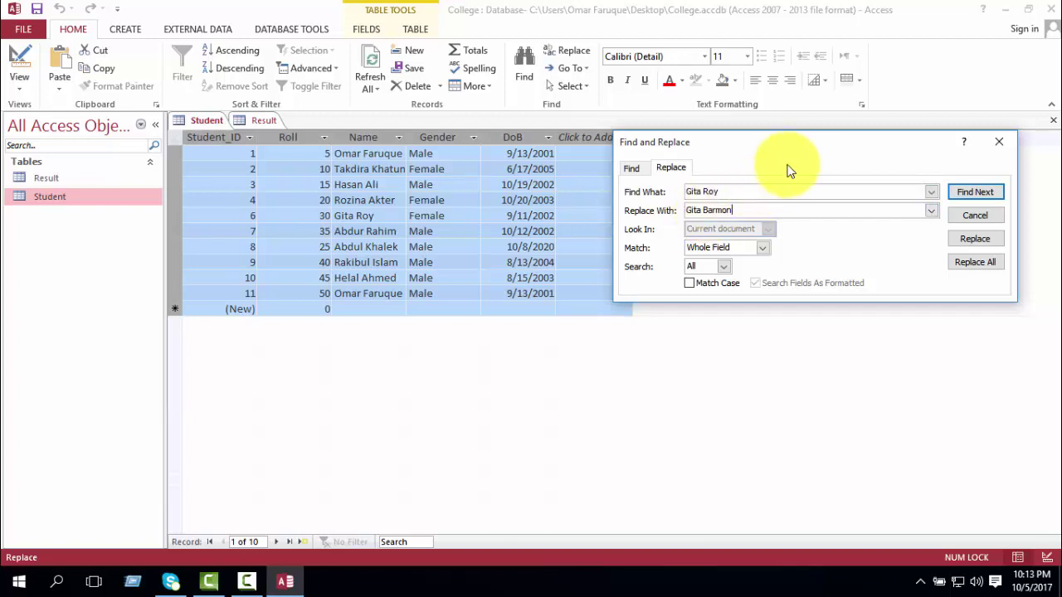
left_click_drag(799, 142, 829, 98)
left_click(989, 147)
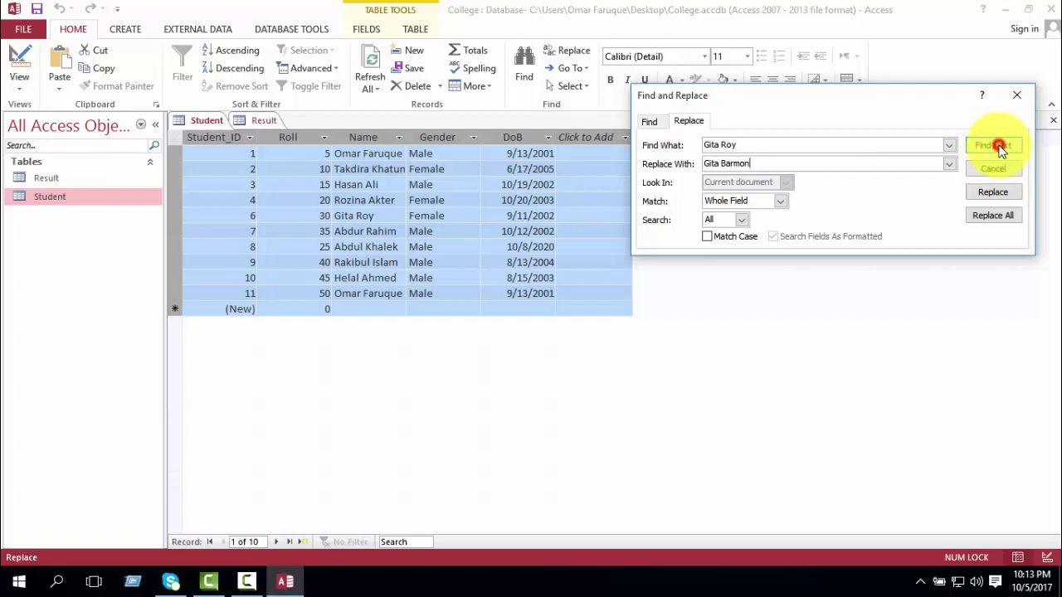
left_click(1000, 147)
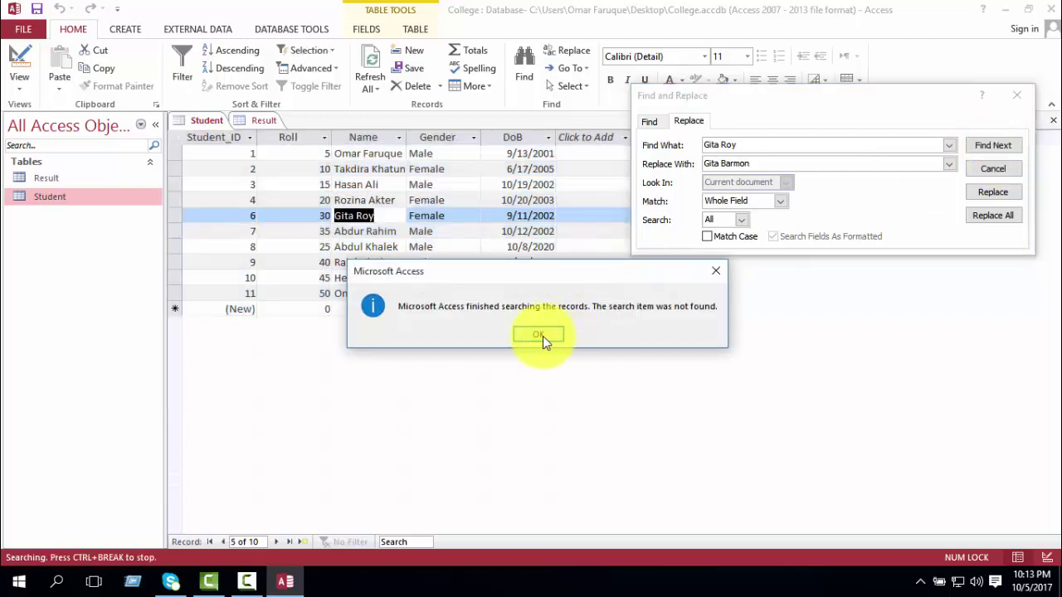
left_click(541, 334)
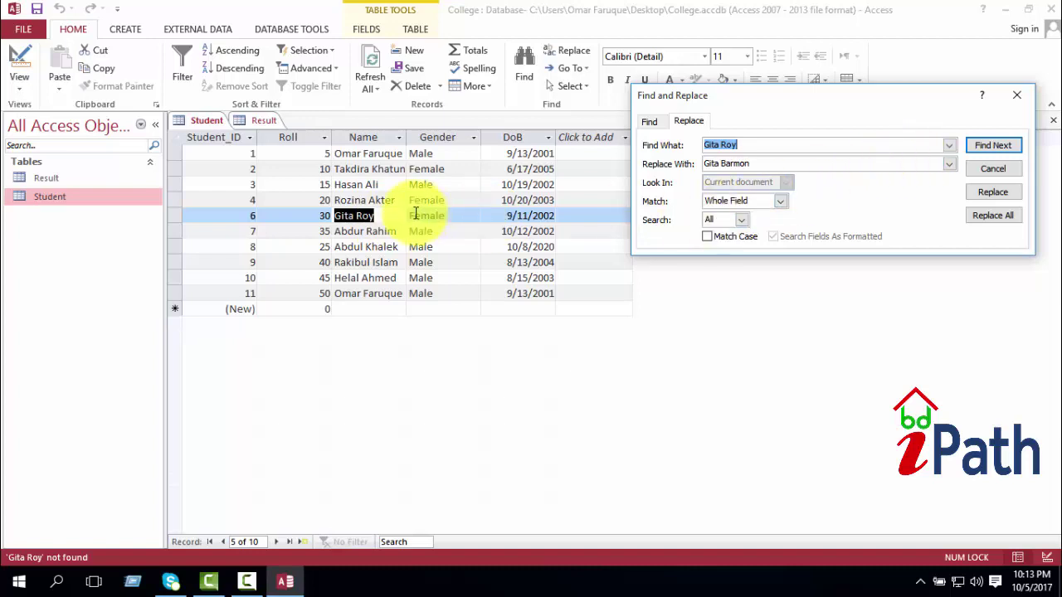
Replace the found name in record 6 with the new surname version.
left_click(996, 192)
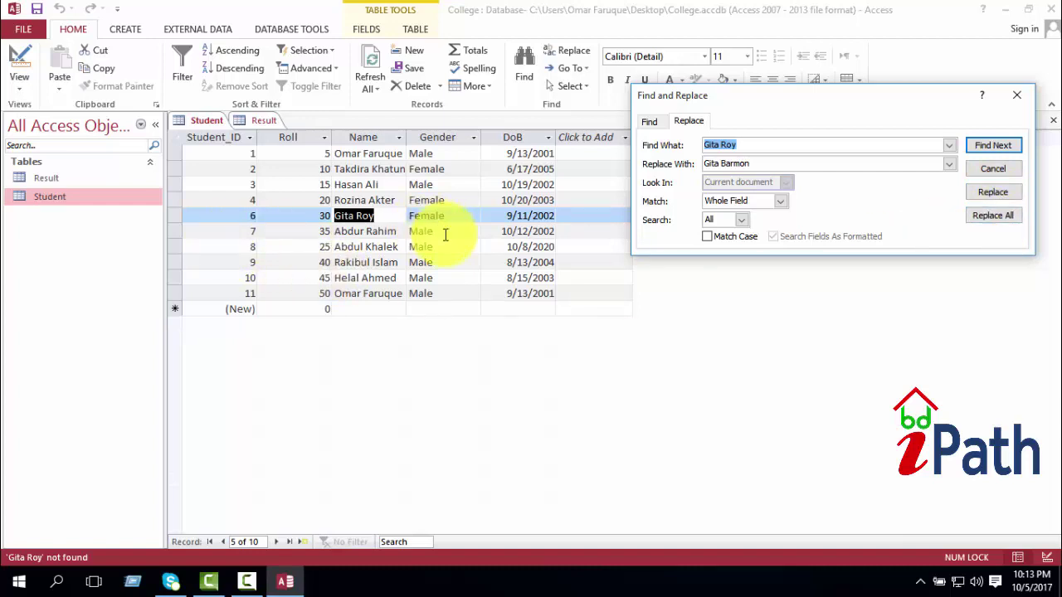
left_click(991, 197)
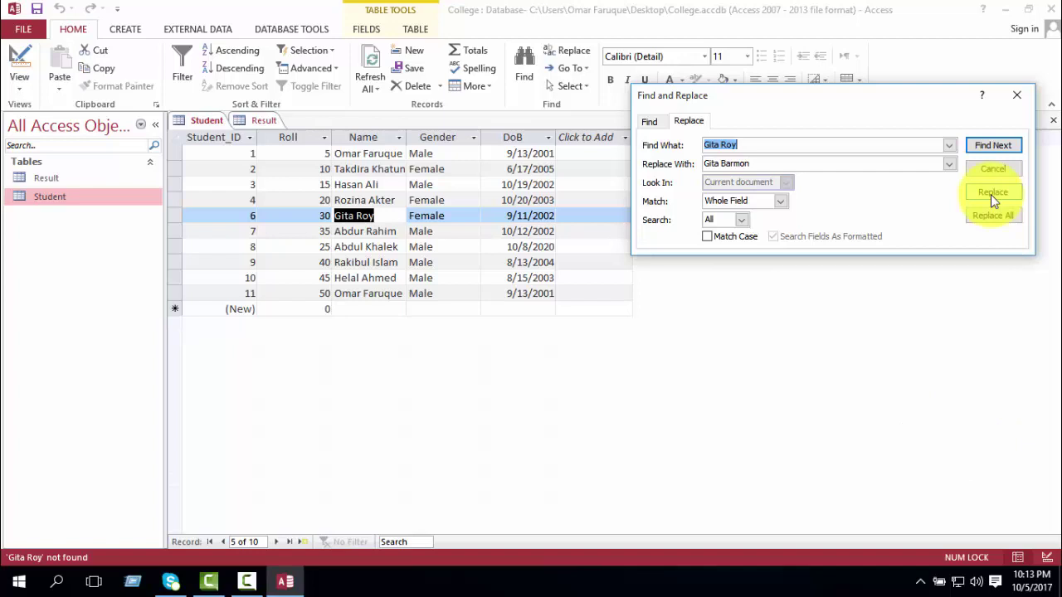
left_click(991, 194)
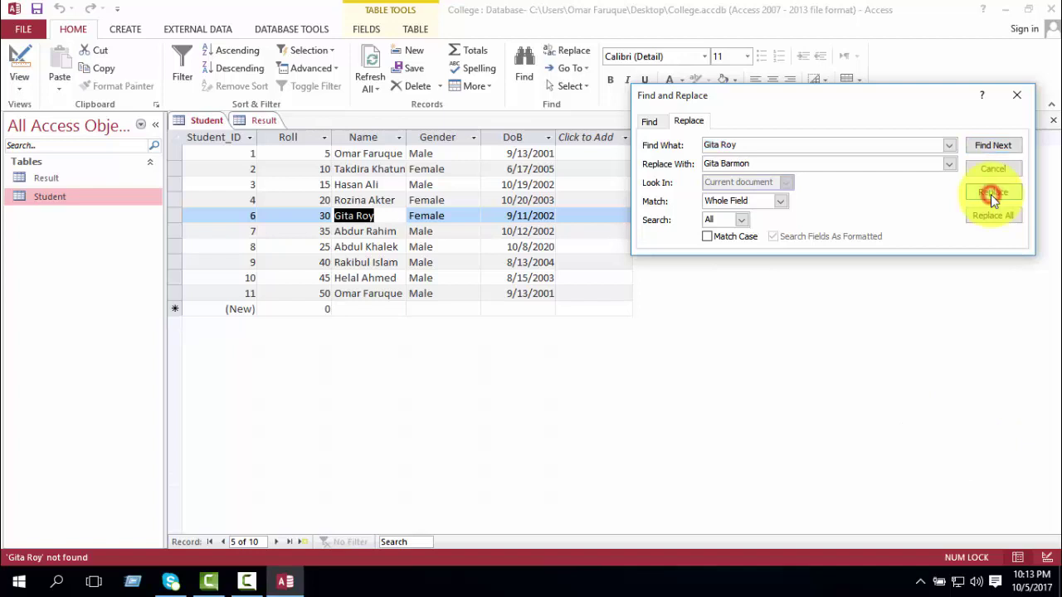
Select record 1's full student name in the Name cell and reopen Find and Replace.
left_click(1016, 96)
left_click(377, 154)
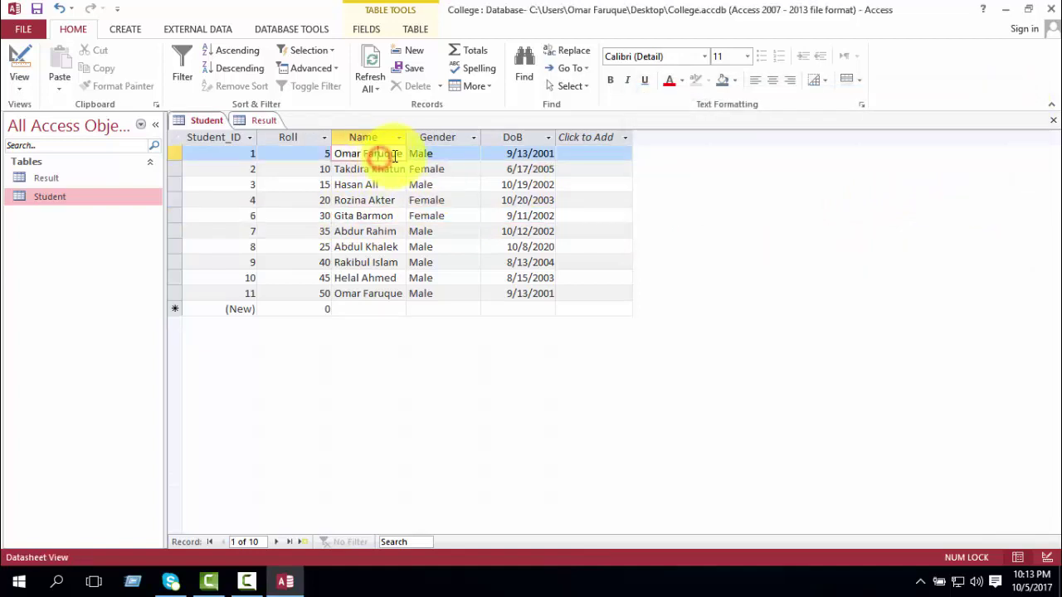
left_click_drag(402, 154, 331, 154)
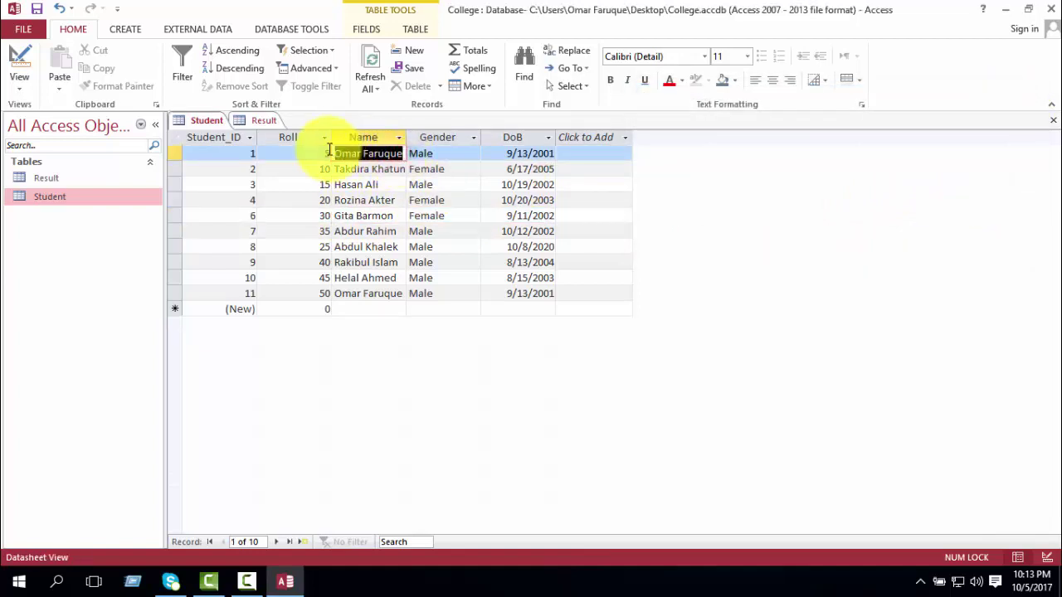
left_click(570, 50)
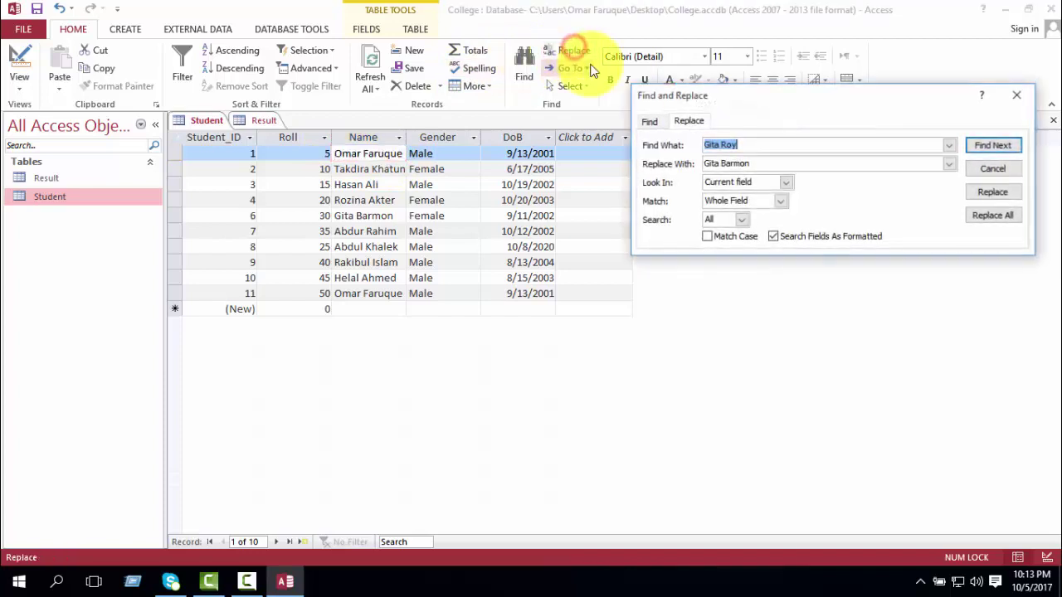
double_click(381, 154)
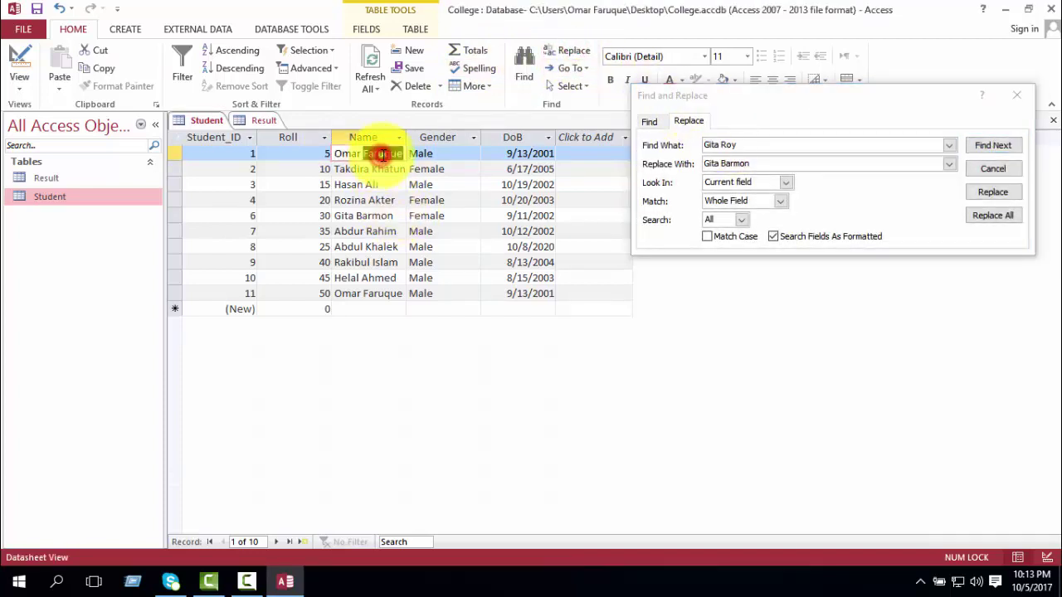
key("ctrl+a")
left_click(385, 154)
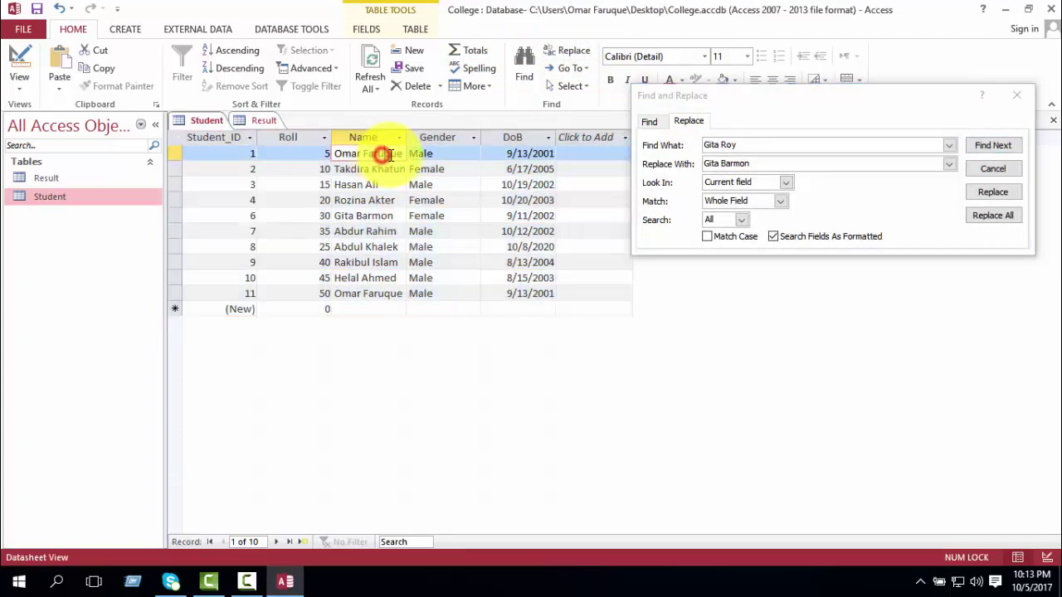
left_click_drag(400, 154, 326, 150)
key("ctrl+c")
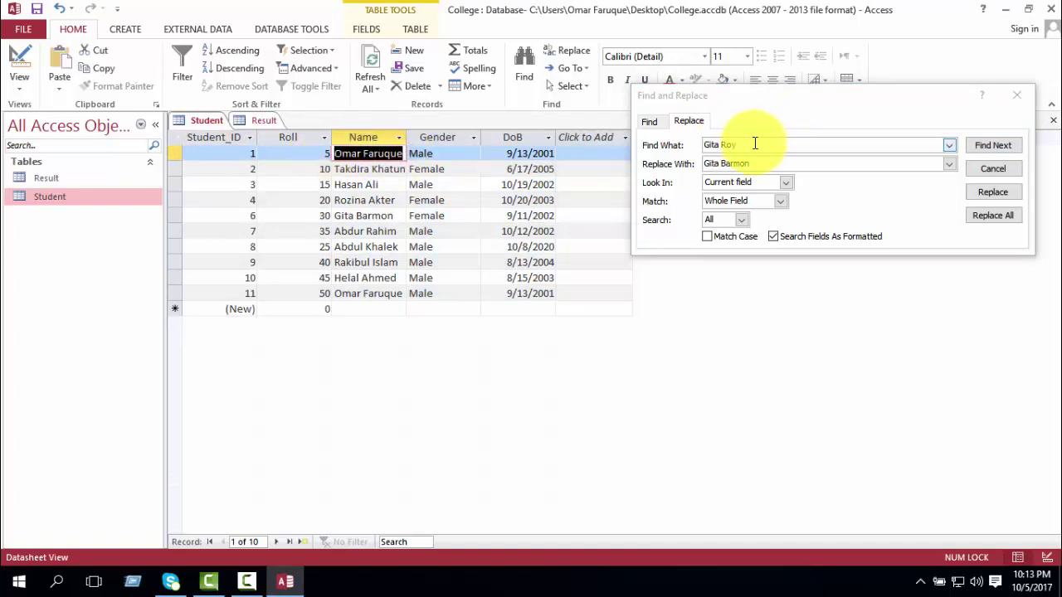
Set Find What to record 1's name and Replace With to that name prefixed by 'Md.'.
left_click_drag(753, 144, 668, 145)
key("ctrl+v")
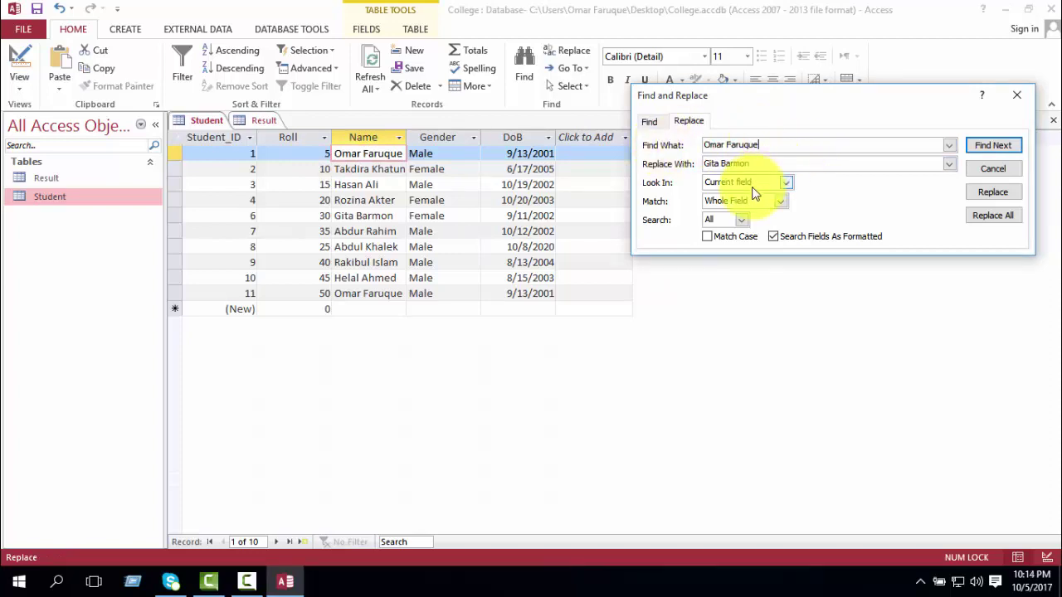
left_click_drag(760, 163, 645, 141)
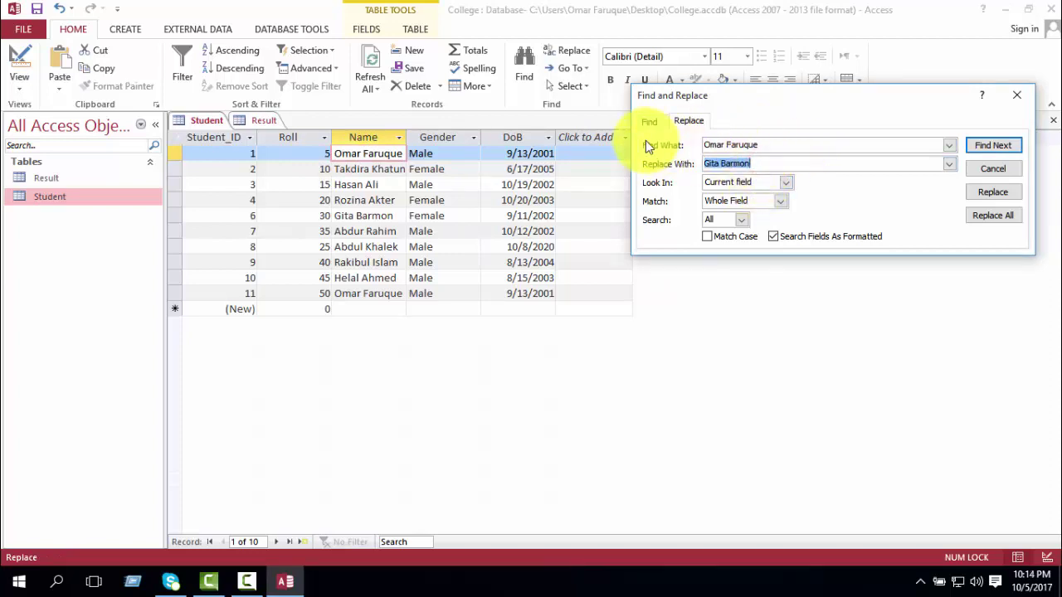
type("Md.")
key("ctrl+v")
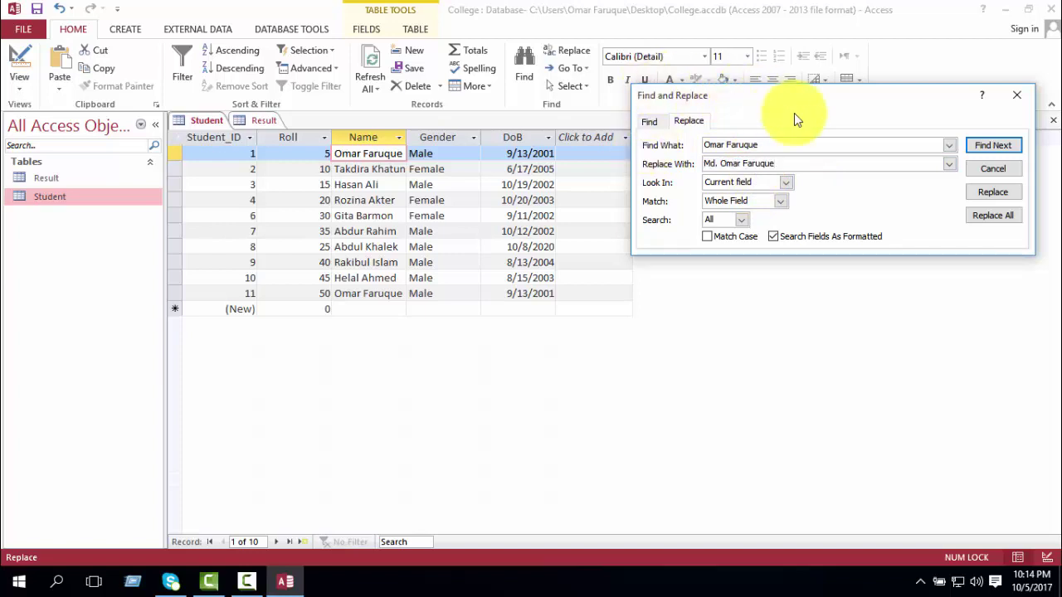
Use Find Next from the first record to locate the matching name entries, dismissing not-found messages.
left_click(989, 149)
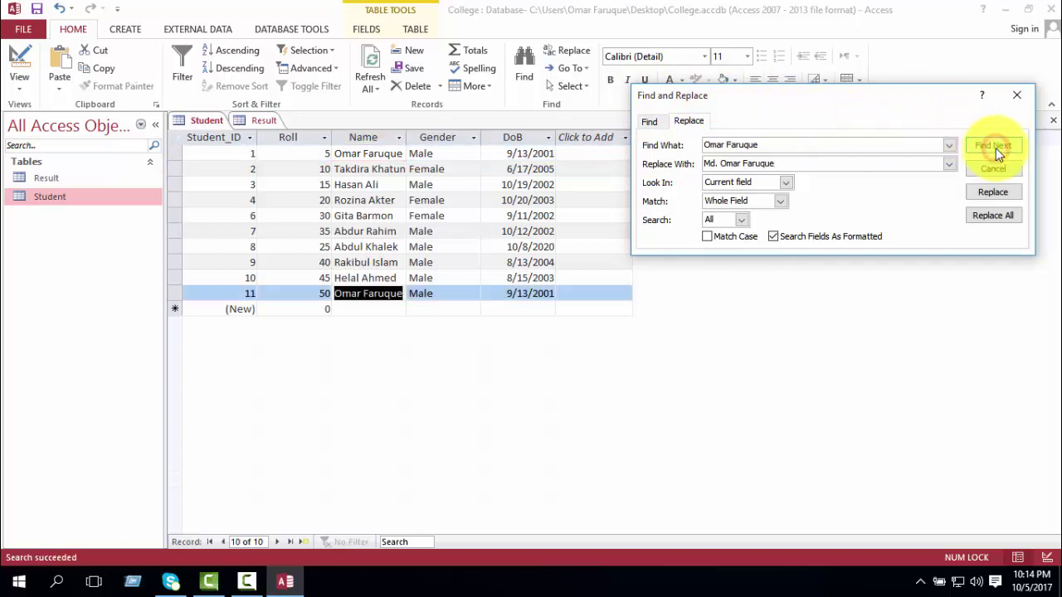
left_click(994, 149)
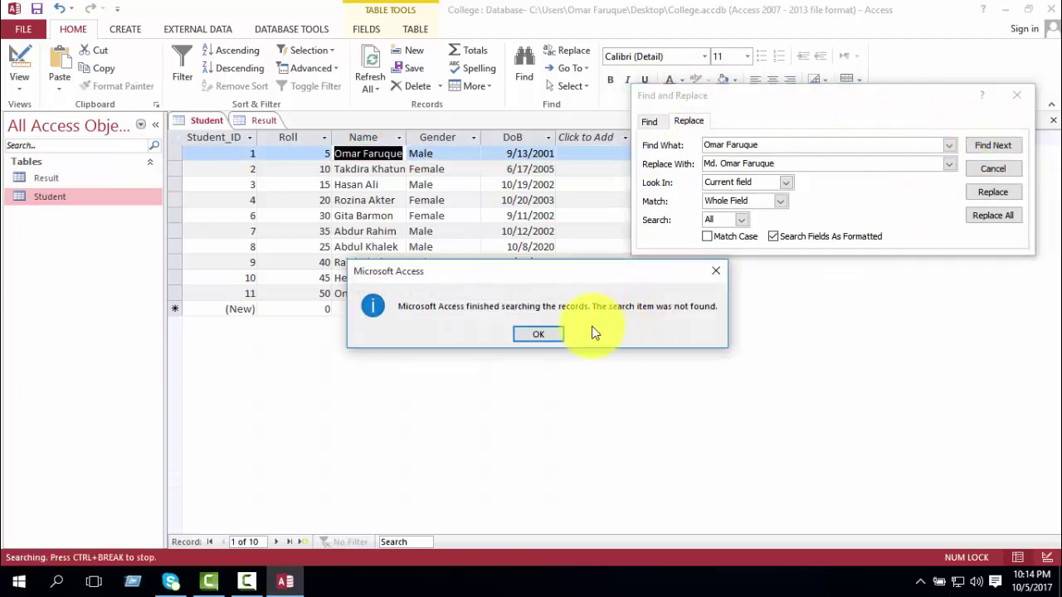
left_click(545, 335)
left_click(991, 150)
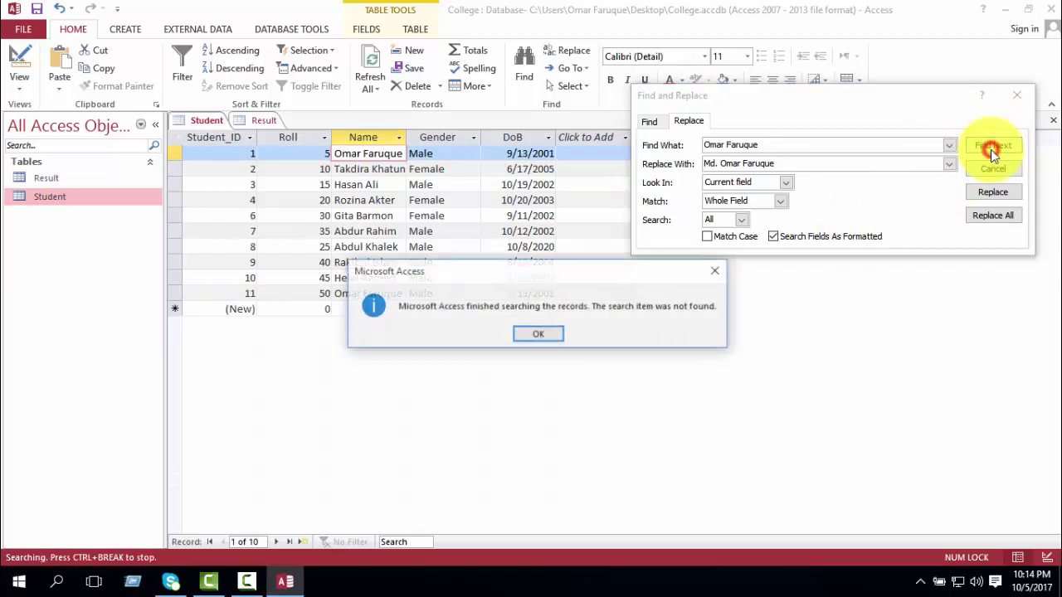
left_click(552, 332)
left_click(371, 154)
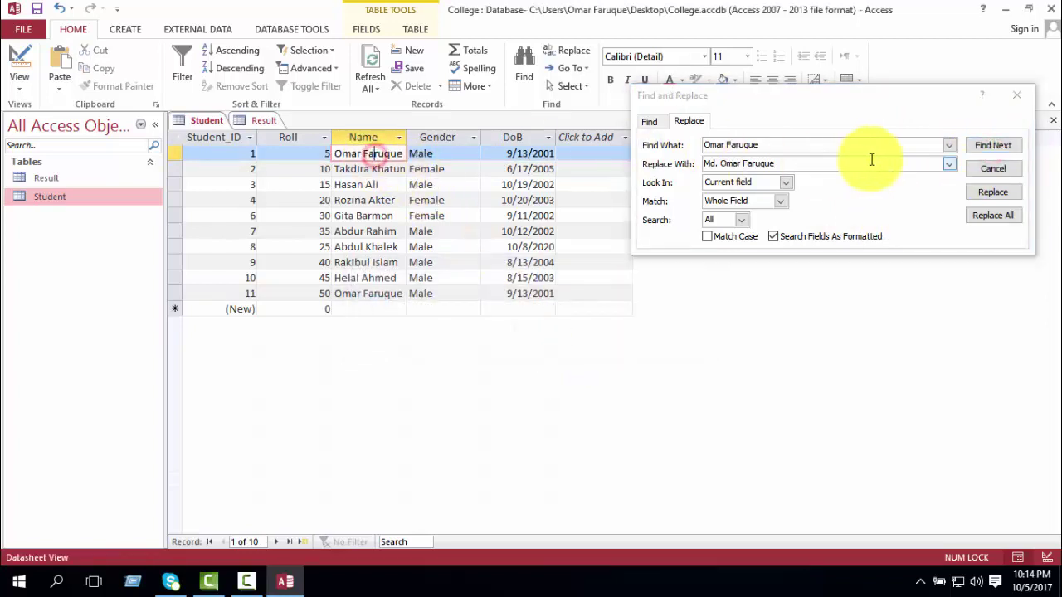
left_click(998, 152)
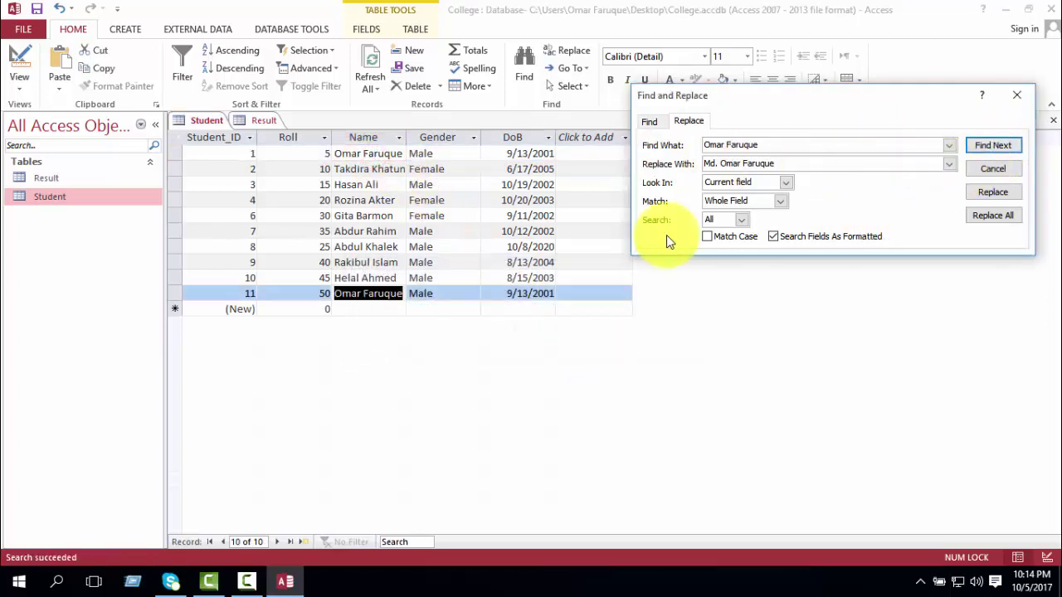
left_click(995, 193)
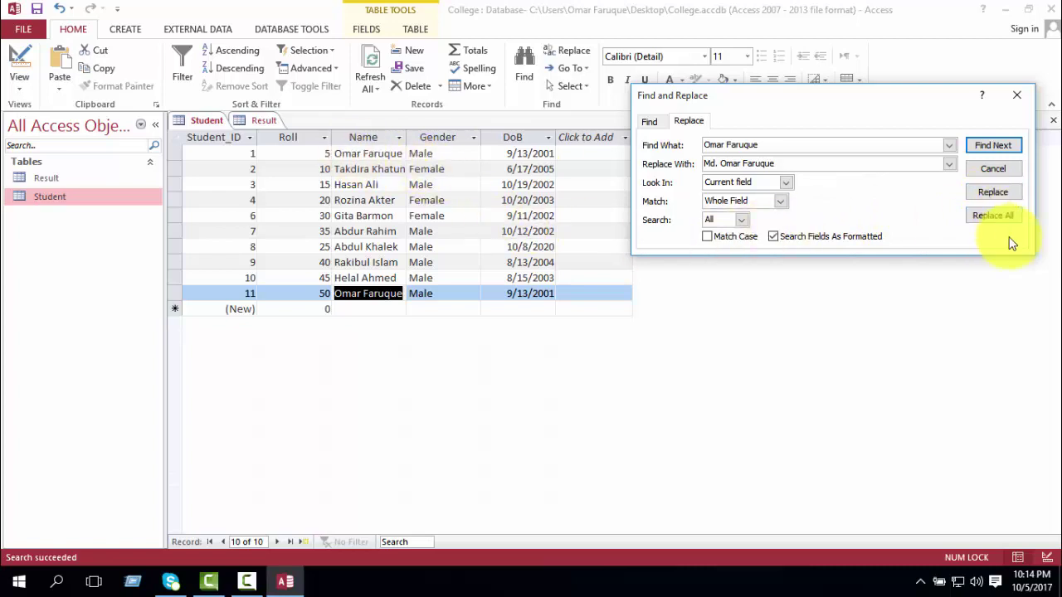
Replace All matches with the 'Md.'-prefixed name in records 1 and 11, confirm, then close the dialog.
left_click(995, 220)
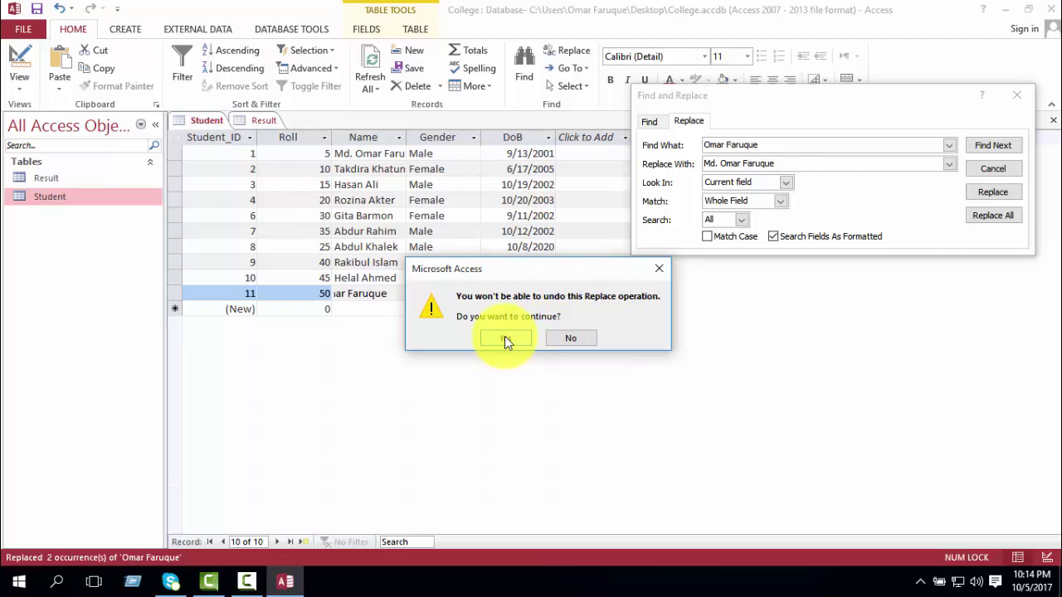
left_click(571, 338)
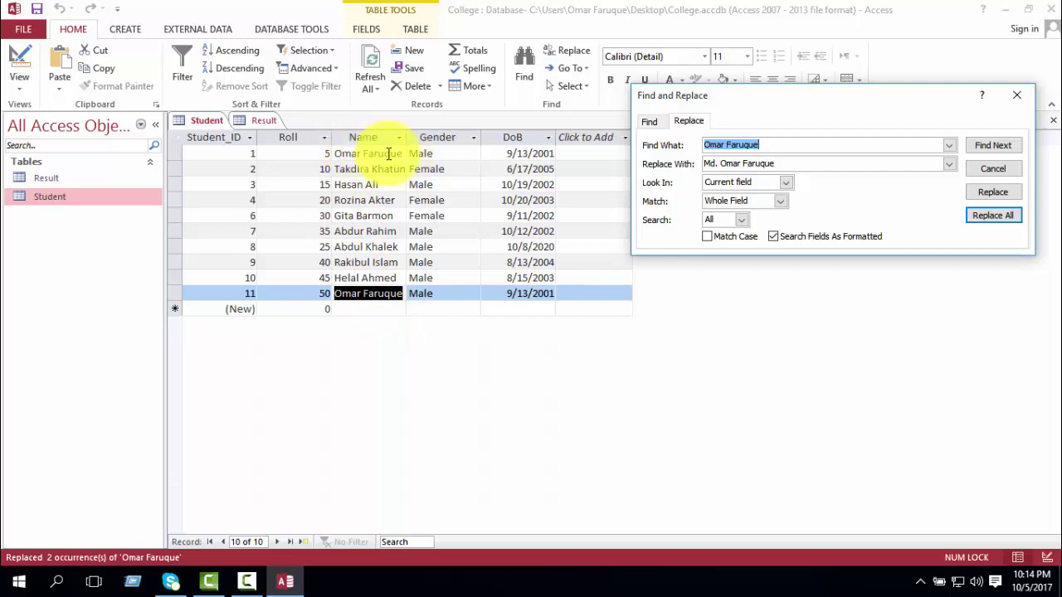
left_click(994, 217)
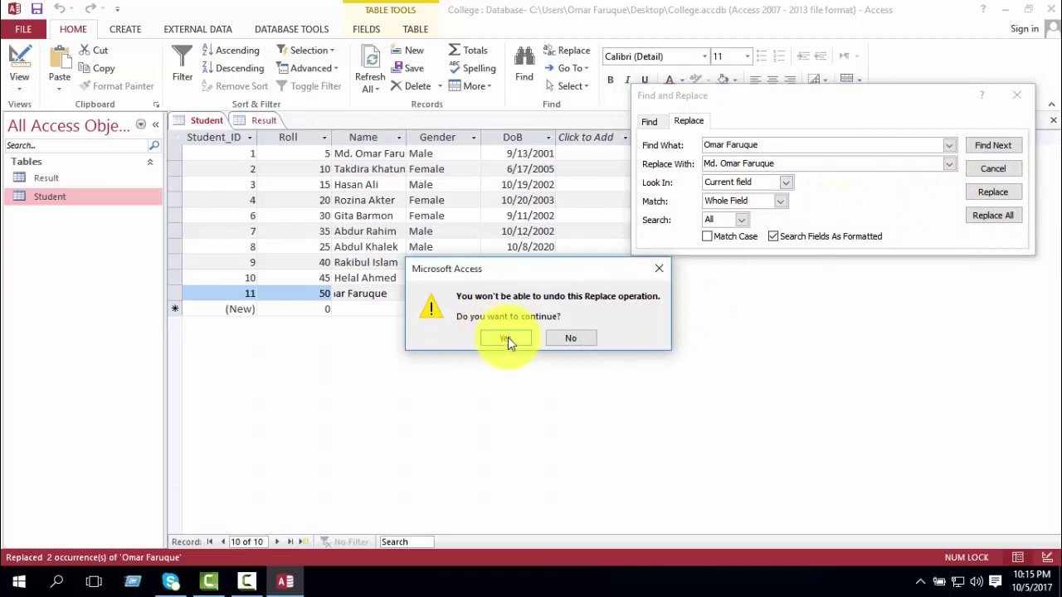
left_click(507, 339)
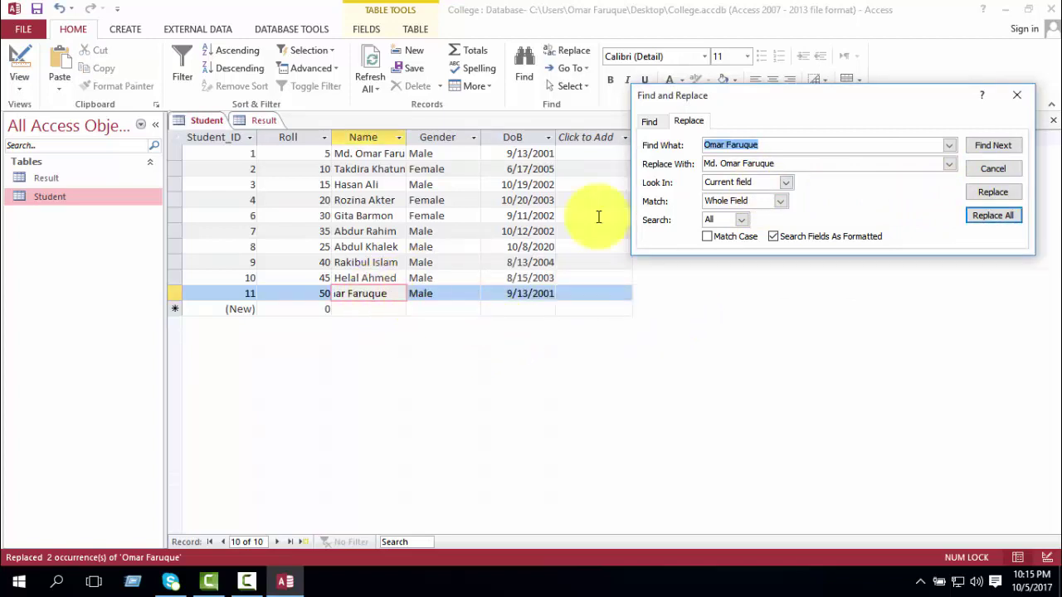
left_click(1018, 94)
left_click(420, 243)
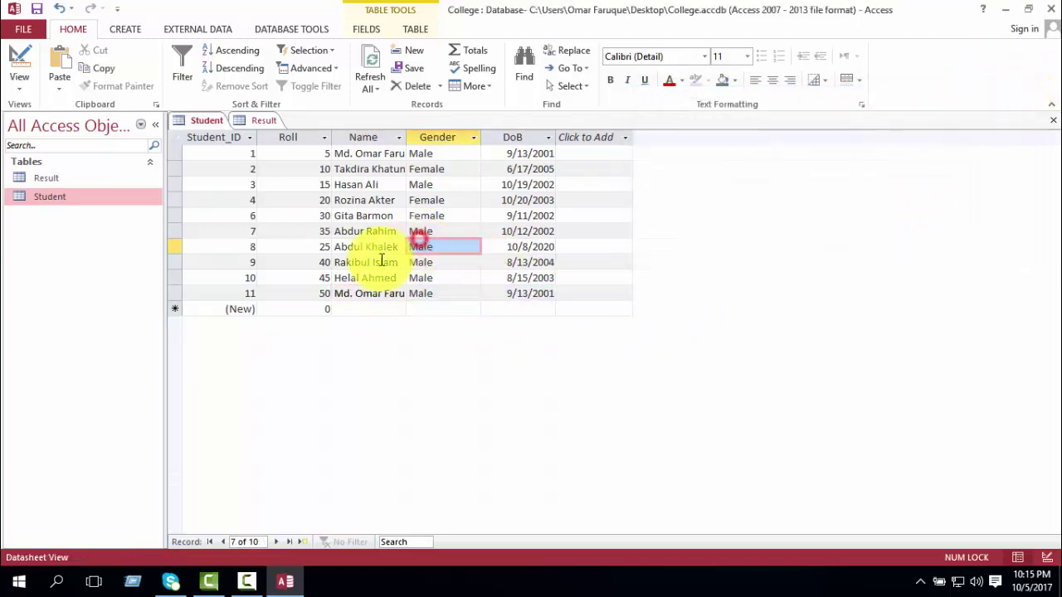
Select the Name column and drag its border wider so full names show.
left_click(338, 153)
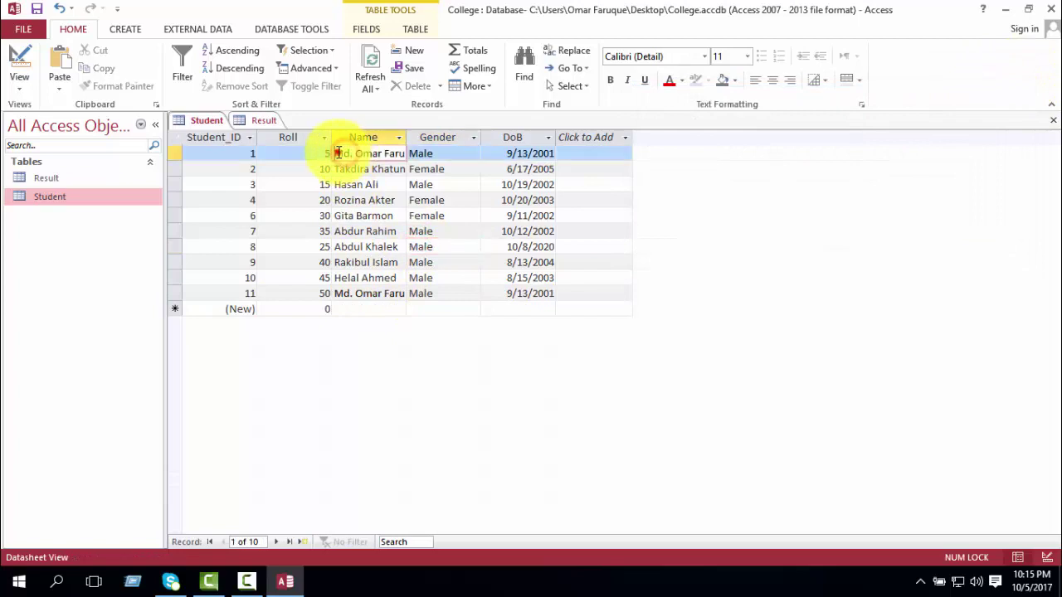
left_click_drag(355, 154, 434, 154)
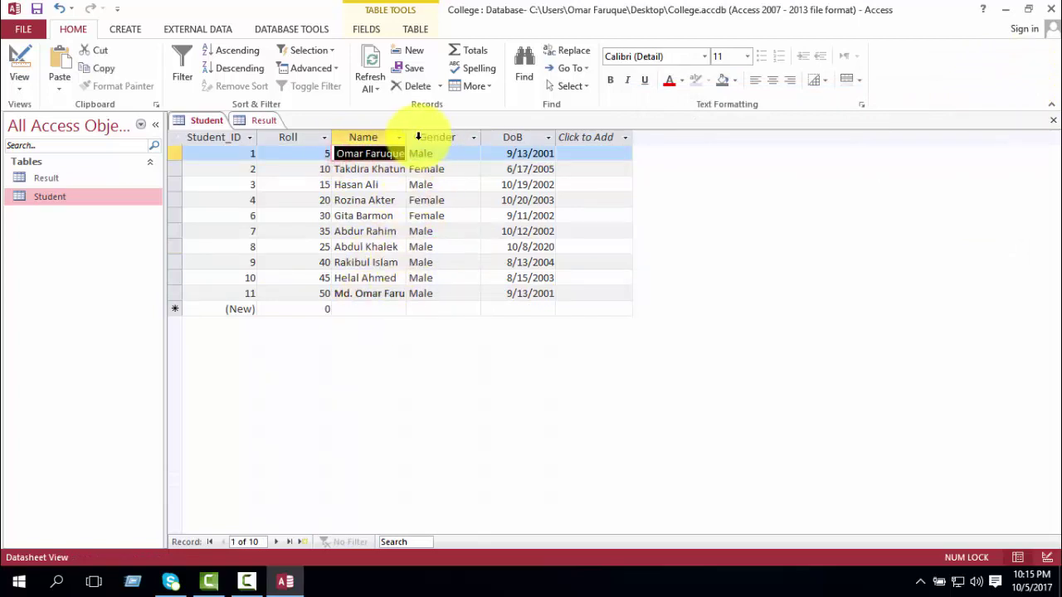
left_click(402, 137)
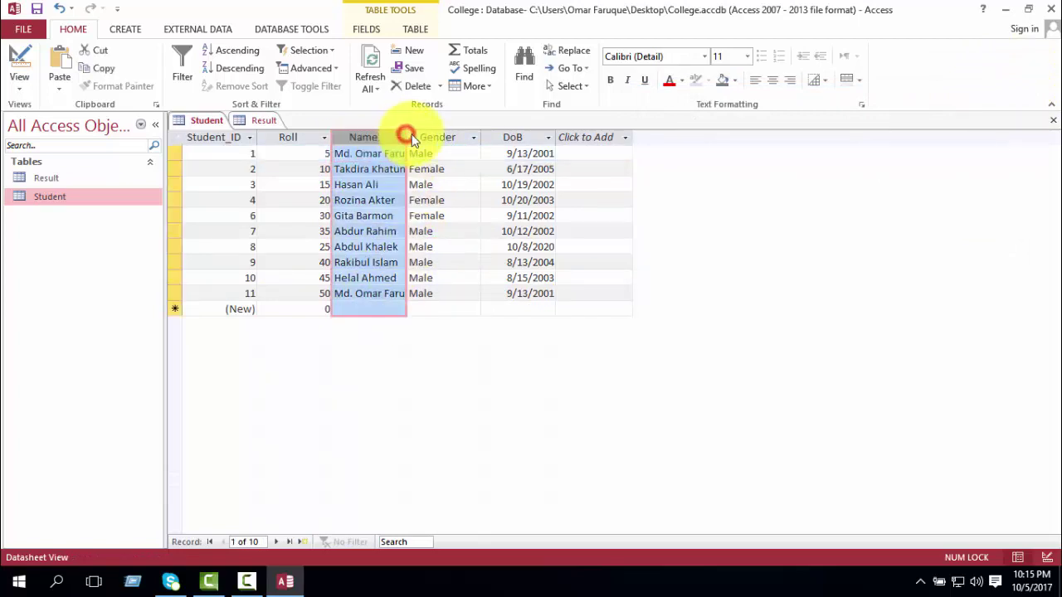
left_click(525, 375)
left_click_drag(408, 133, 457, 135)
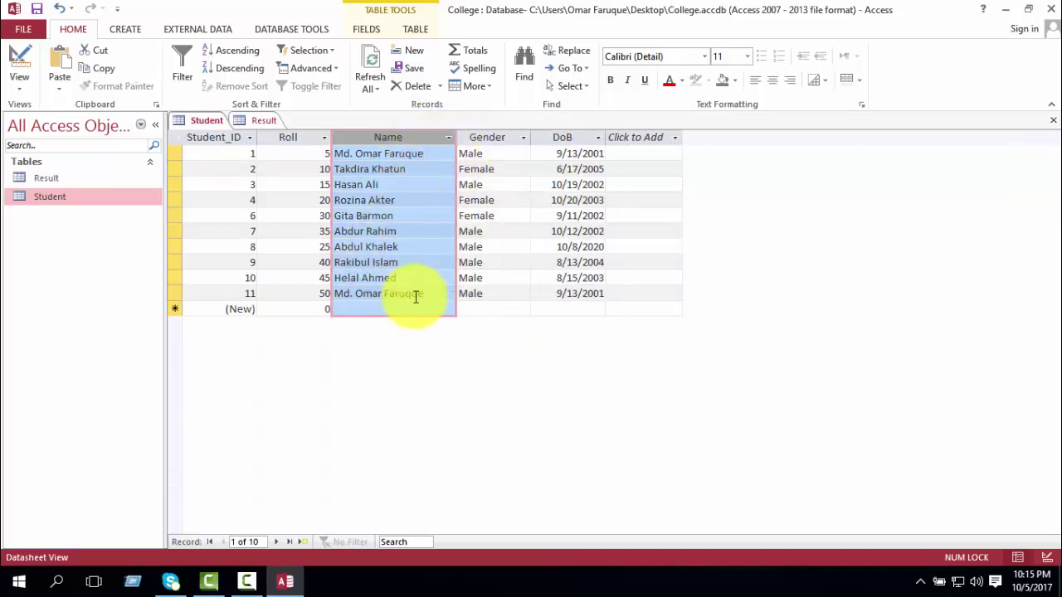
Check the Name values in records 11, 1 and the following rows to confirm the replacements.
left_click(426, 294)
left_click(426, 154)
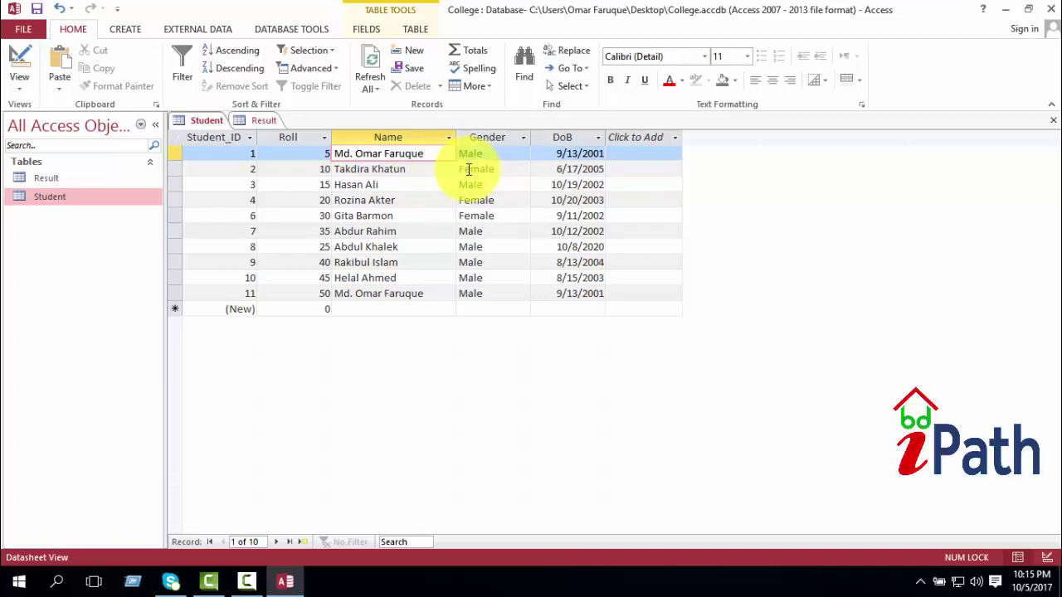
left_click_drag(432, 155, 329, 152)
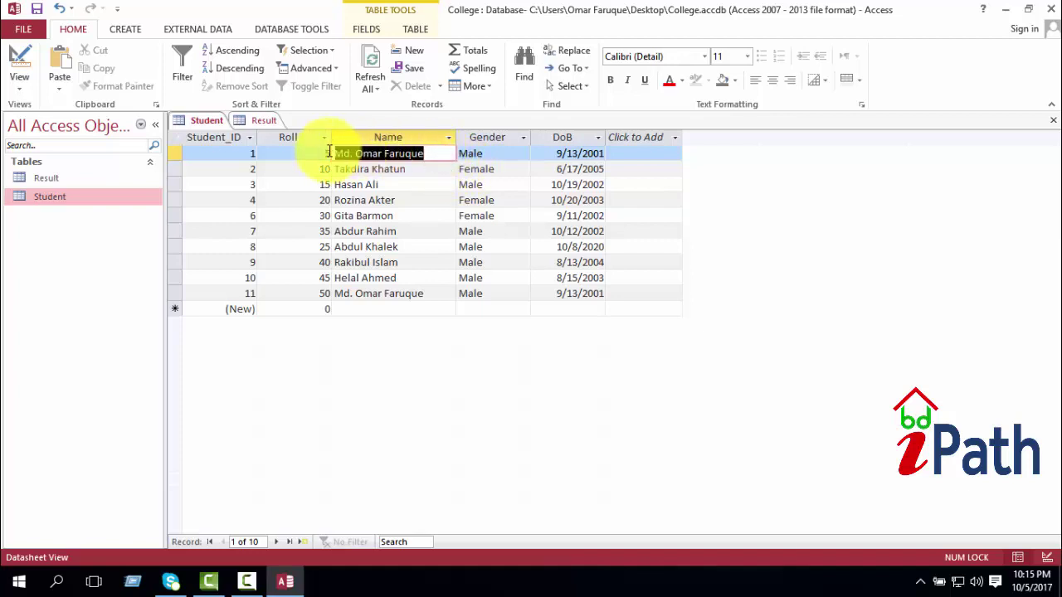
left_click(425, 175)
left_click_drag(422, 170, 336, 168)
left_click(399, 188)
left_click_drag(399, 188, 332, 185)
left_click(413, 202)
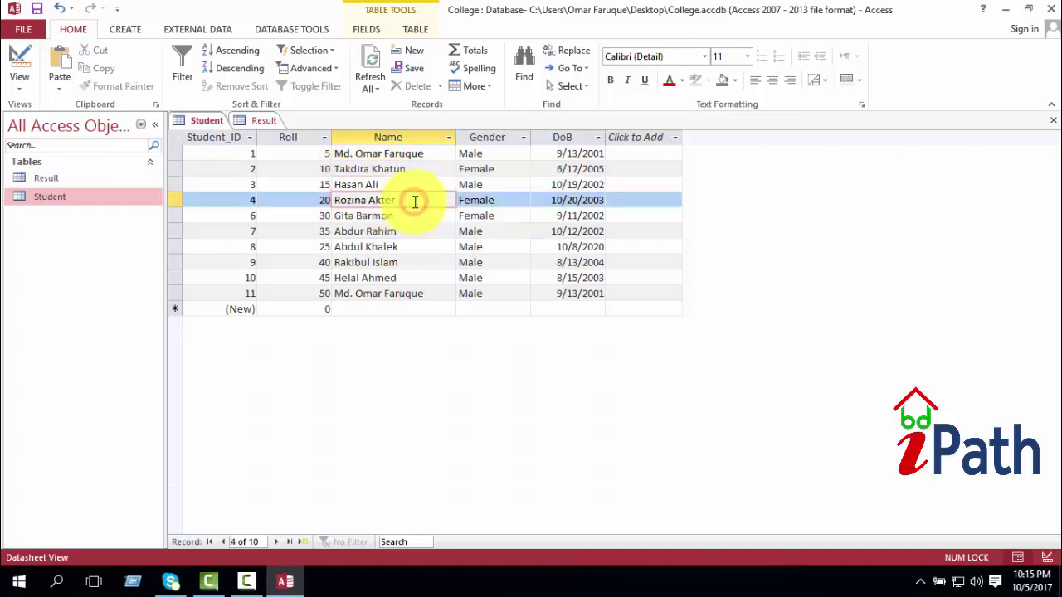
left_click_drag(413, 202, 321, 202)
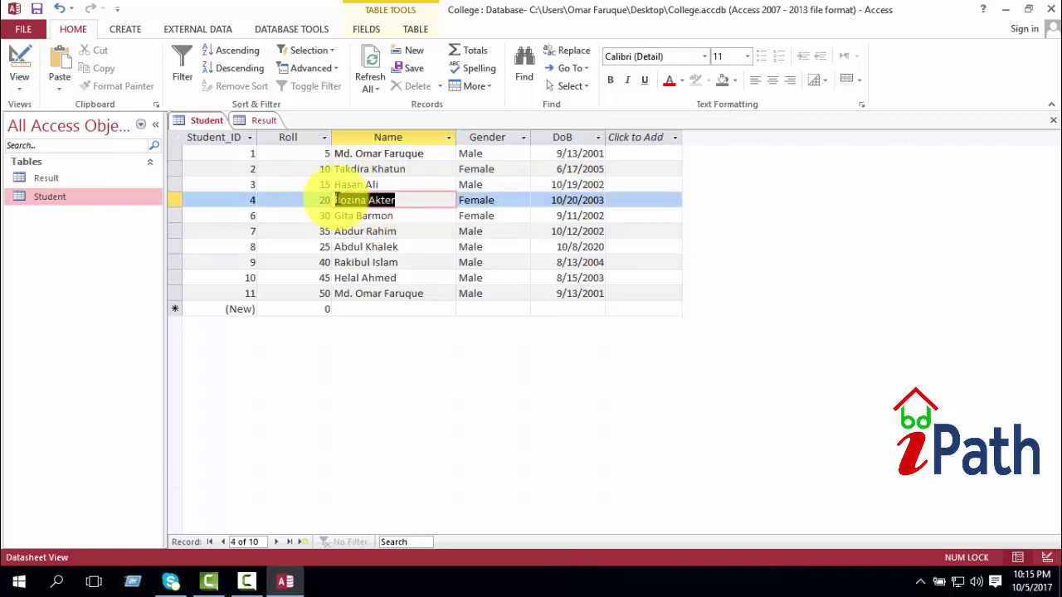
left_click(415, 214)
left_click_drag(416, 218, 320, 208)
left_click(416, 233)
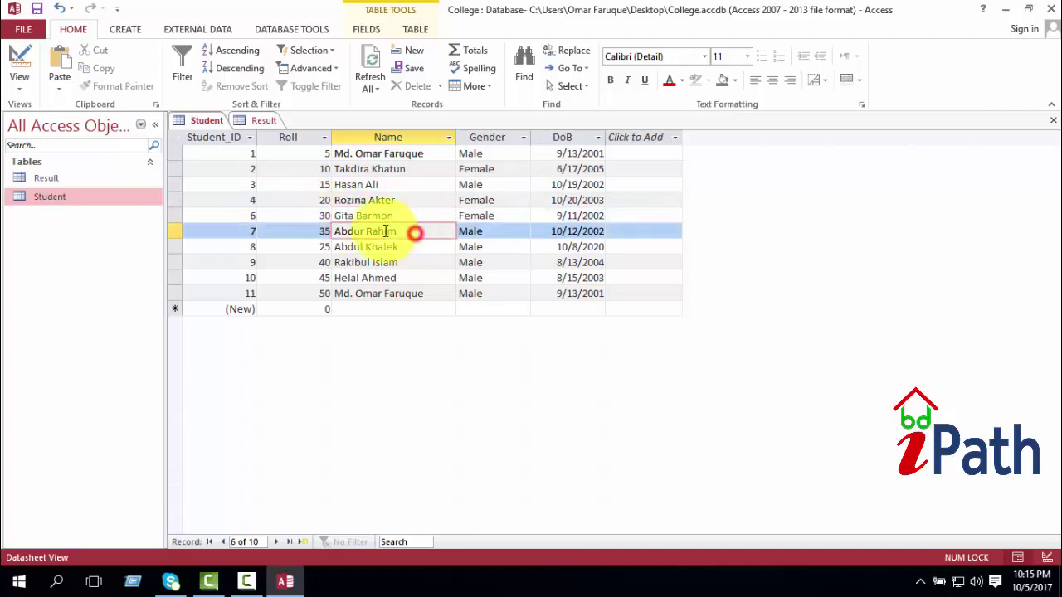
left_click_drag(416, 233, 330, 230)
left_click_drag(419, 249, 344, 247)
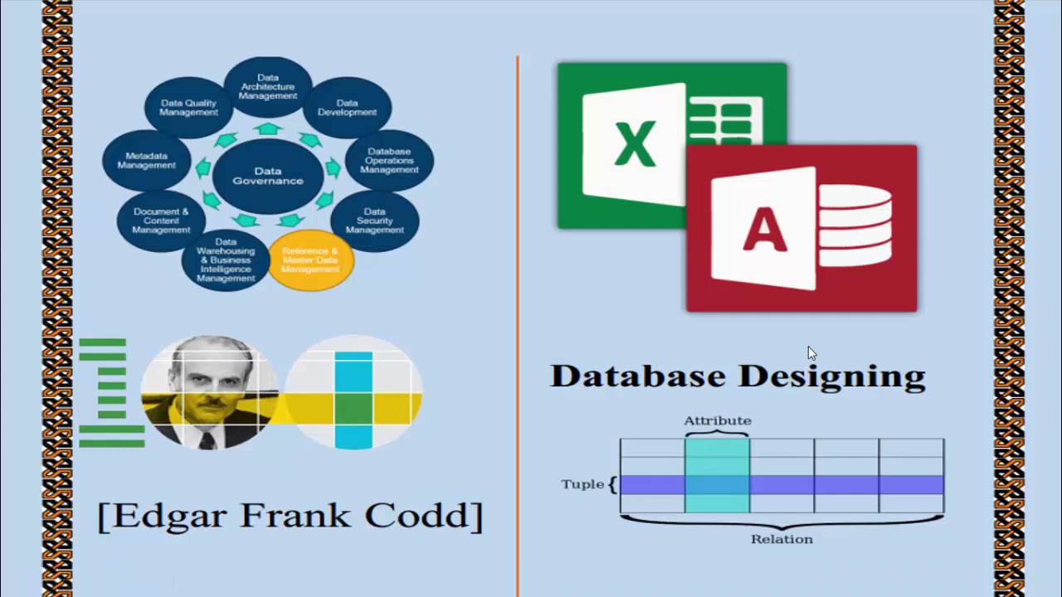
Advance the slide show from the Database Designing slide to the closing subscribe slide.
left_click(809, 346)
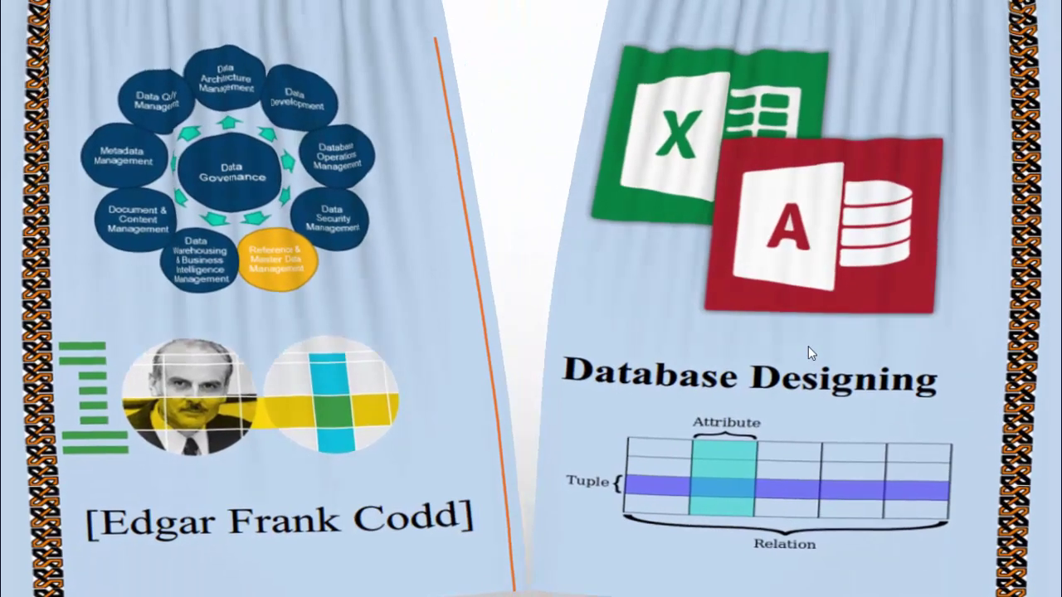